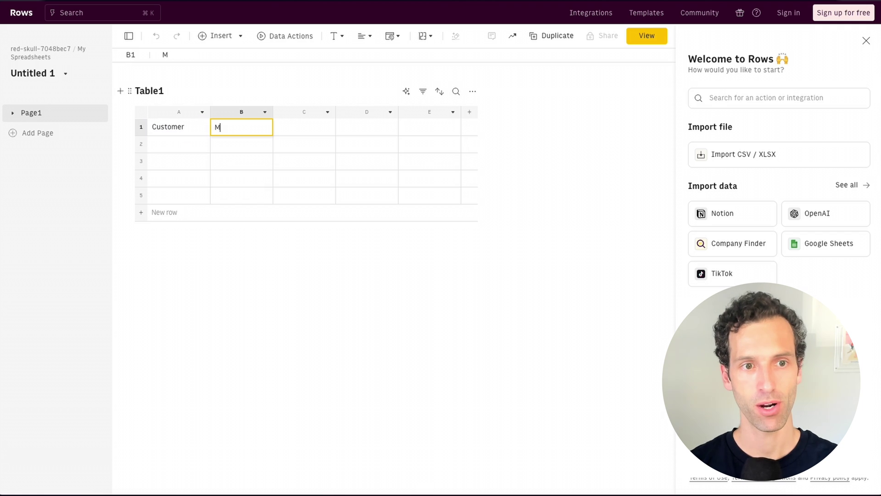
key(Tab)
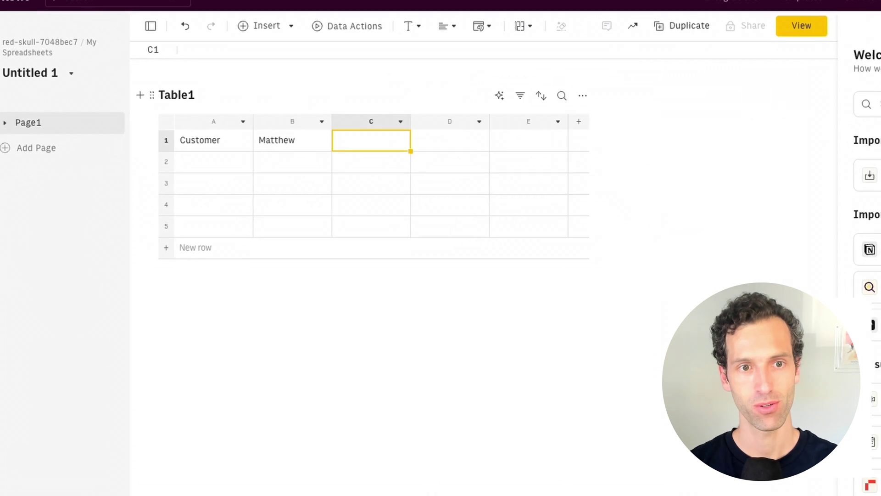
Enter the person's first name and surname in B1 and C1, then show the data import integrations
text(Busel)
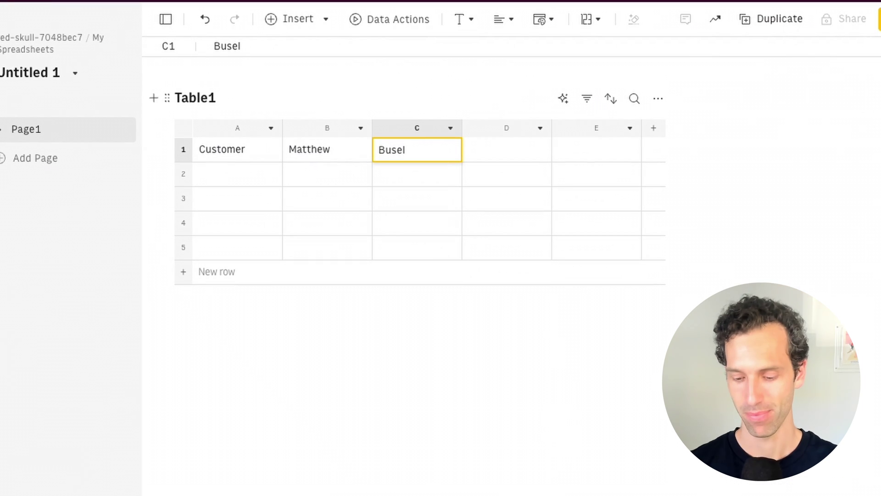
key(Return)
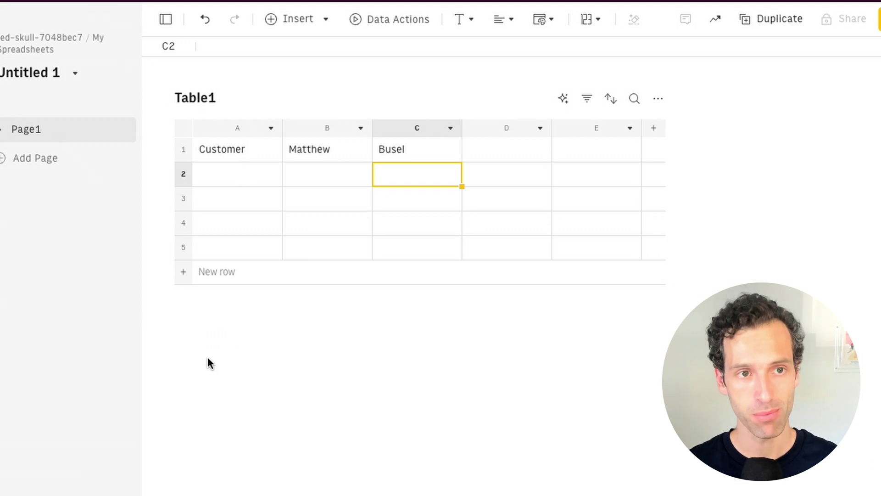
click(306, 20)
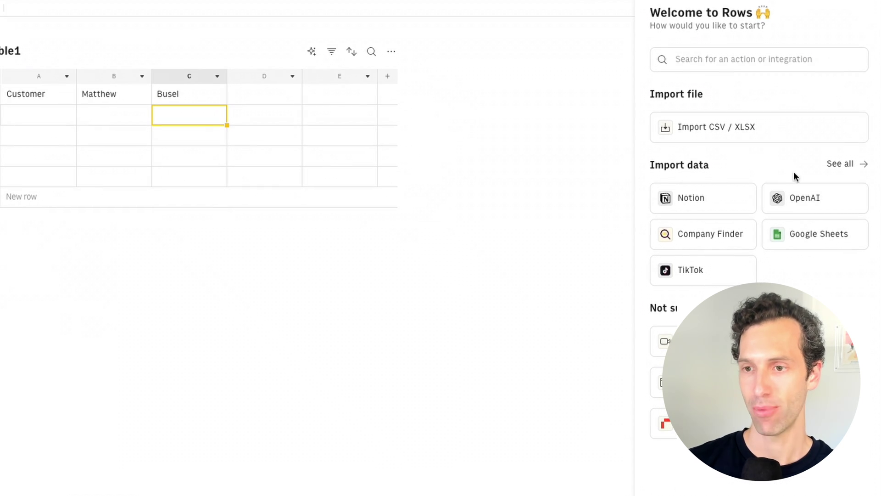
Add the OpenAI 'Ask OpenAI anything' example table to the sheet
click(806, 201)
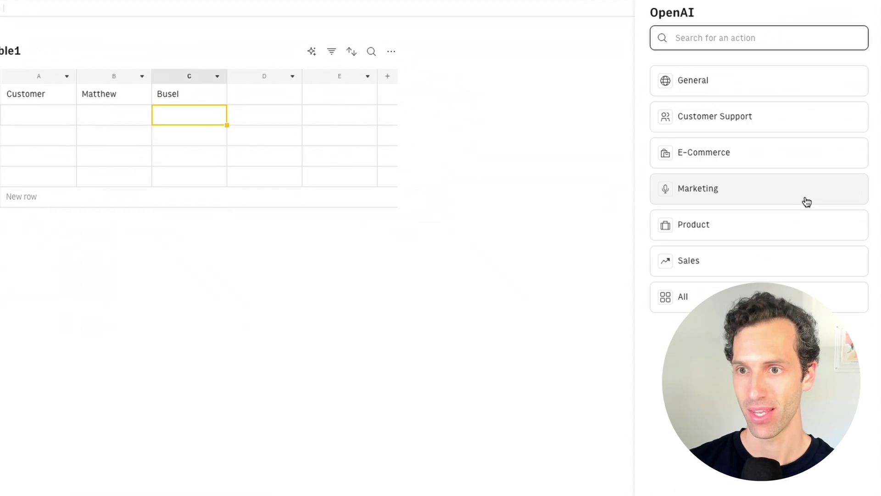
click(732, 90)
click(708, 120)
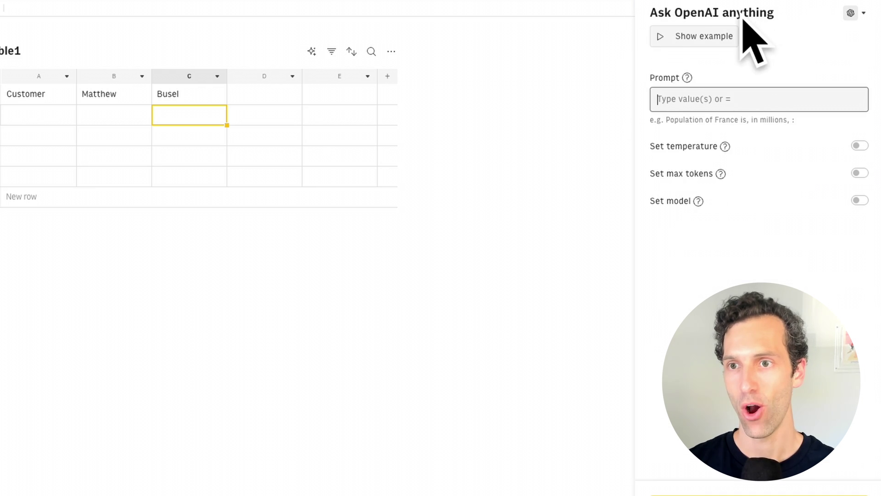
click(704, 36)
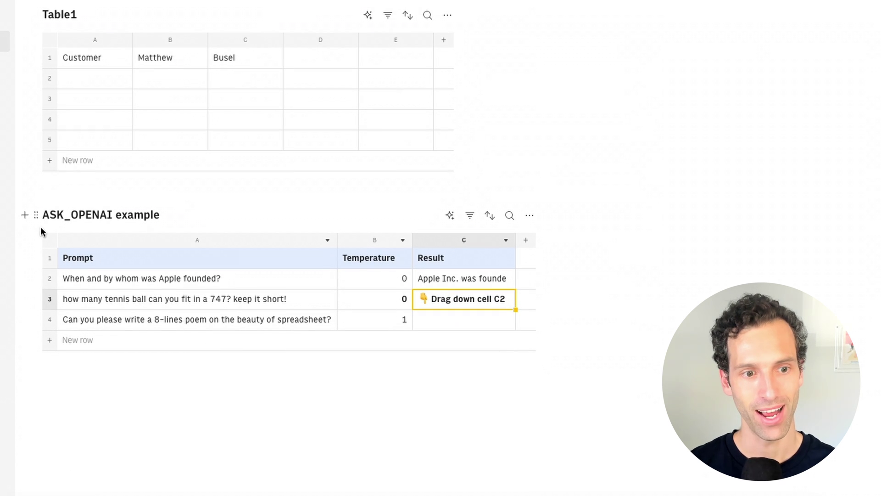
Widen the Result column and fill C2's OpenAI answer down through C4
click(83, 282)
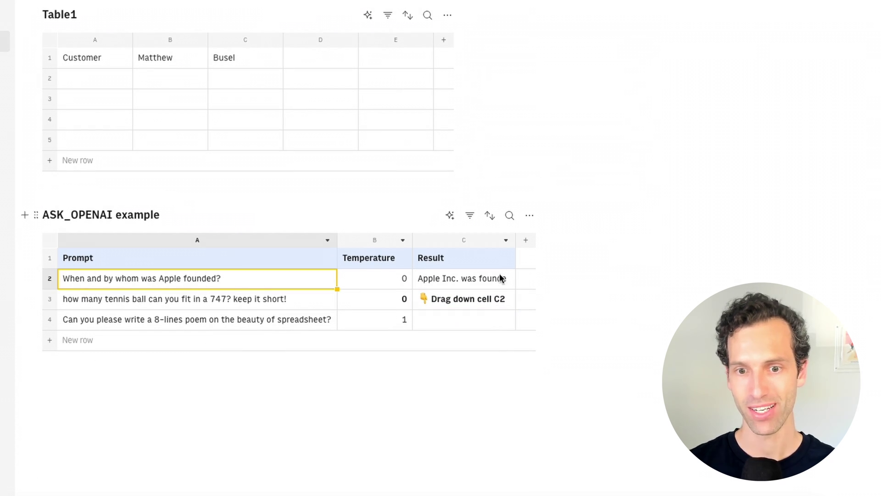
drag(515, 240, 635, 239)
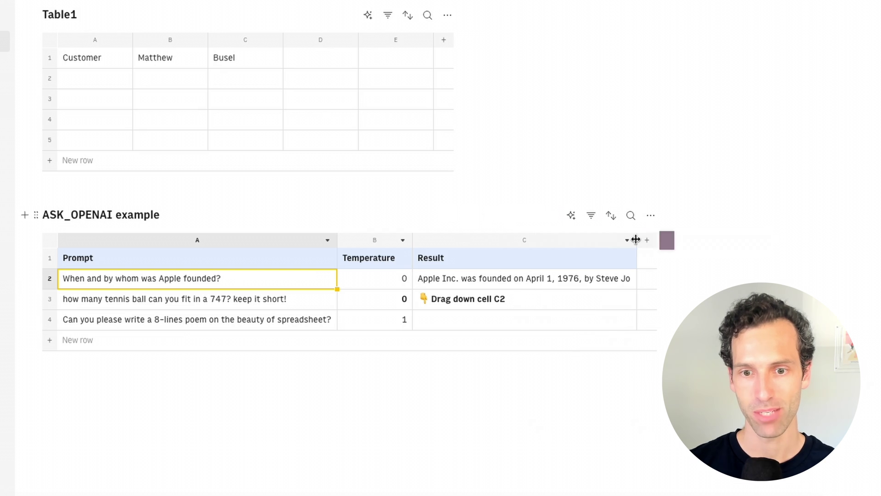
click(611, 277)
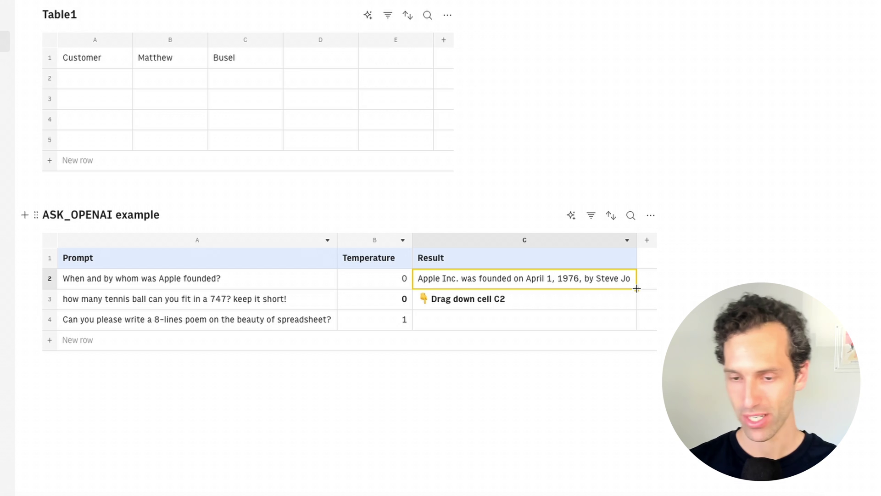
drag(635, 301, 631, 316)
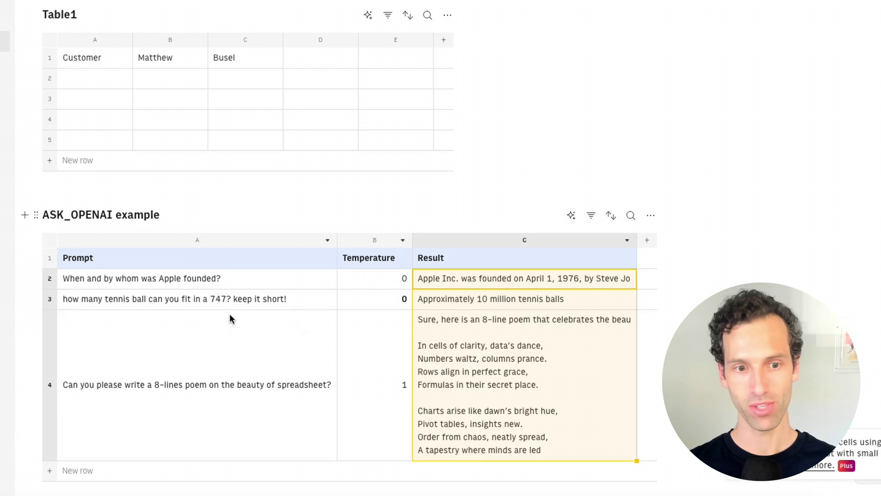
click(125, 301)
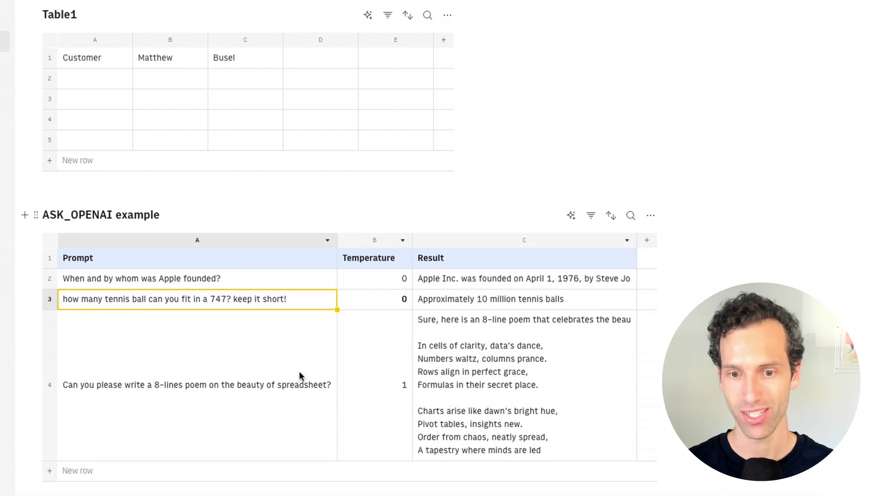
click(554, 384)
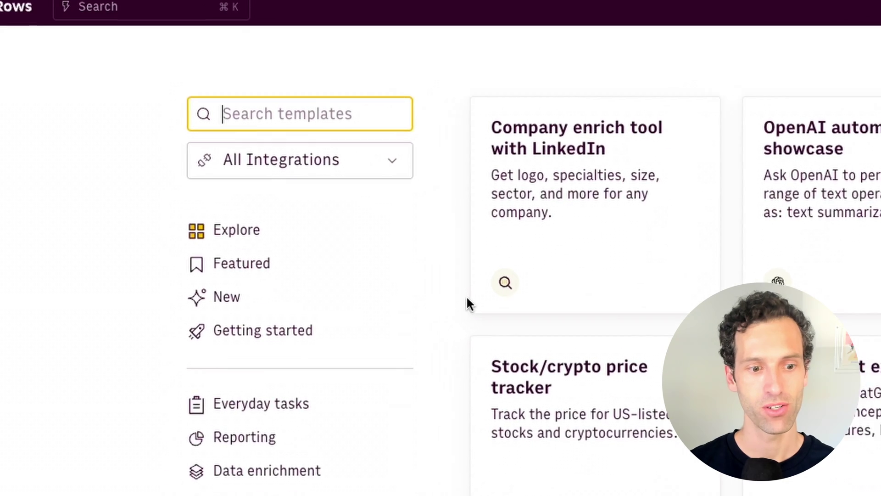
Search the Rows templates for 'openai' and scroll through the matching results
text(openai)
scroll(528, 250, down, 7)
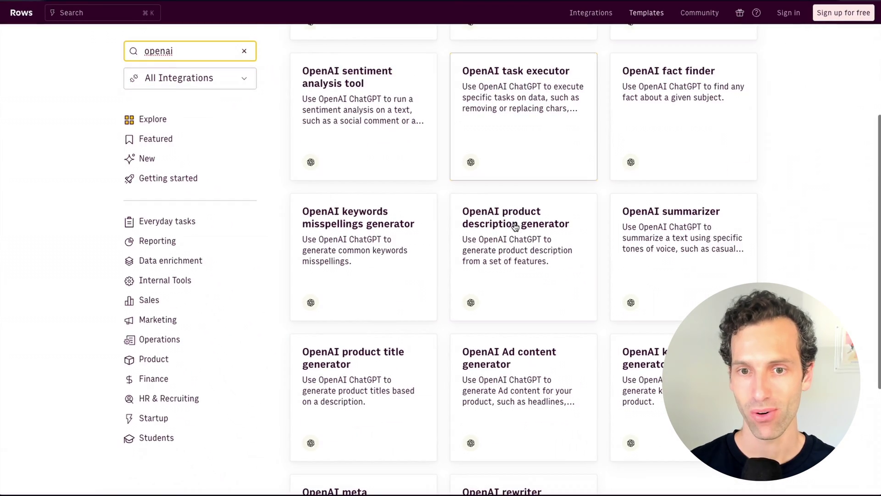
scroll(527, 251, up, 6)
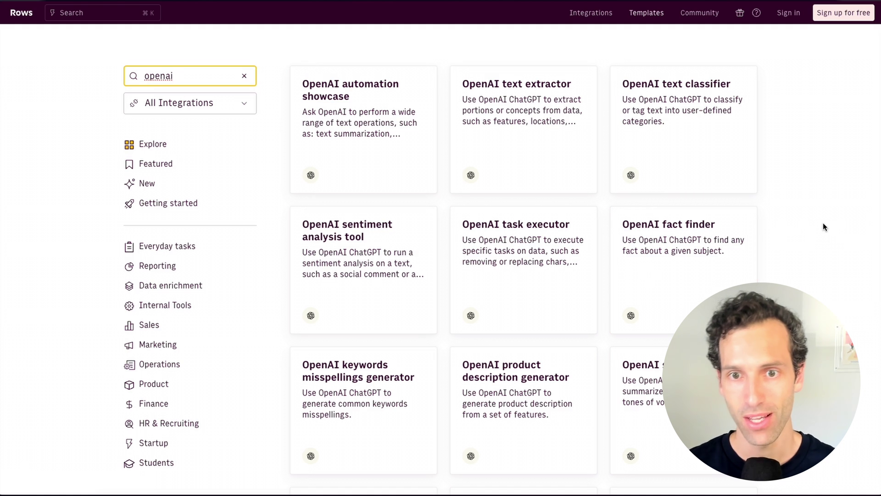
In the OpenAI automation showcase, fill B2's sentiment classification down to B5 for all four comments
mouse_move(1, 294)
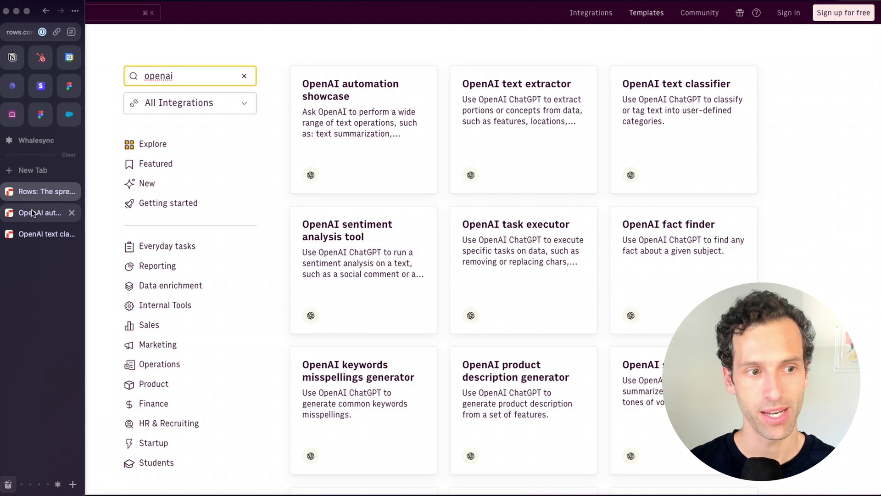
click(41, 213)
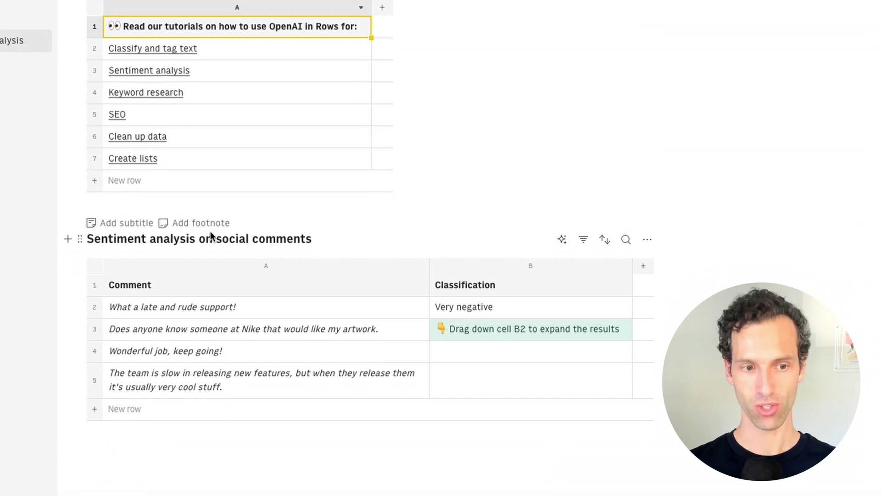
click(144, 310)
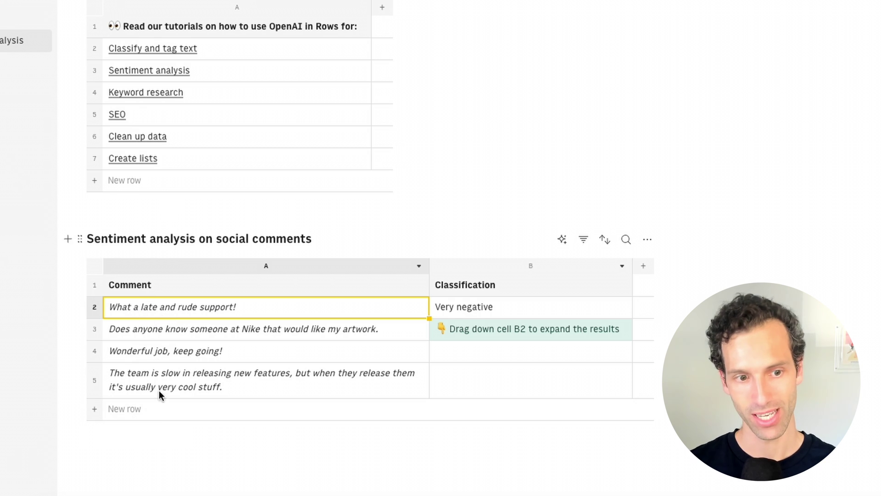
click(488, 307)
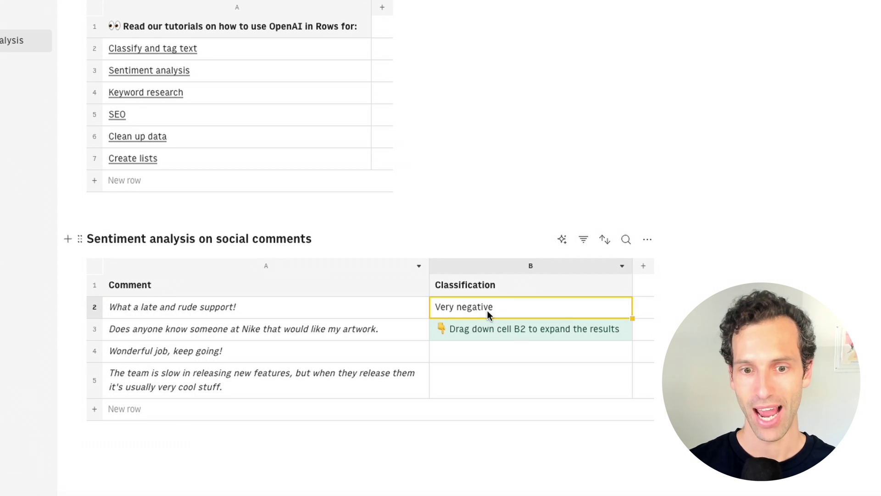
drag(632, 318, 622, 377)
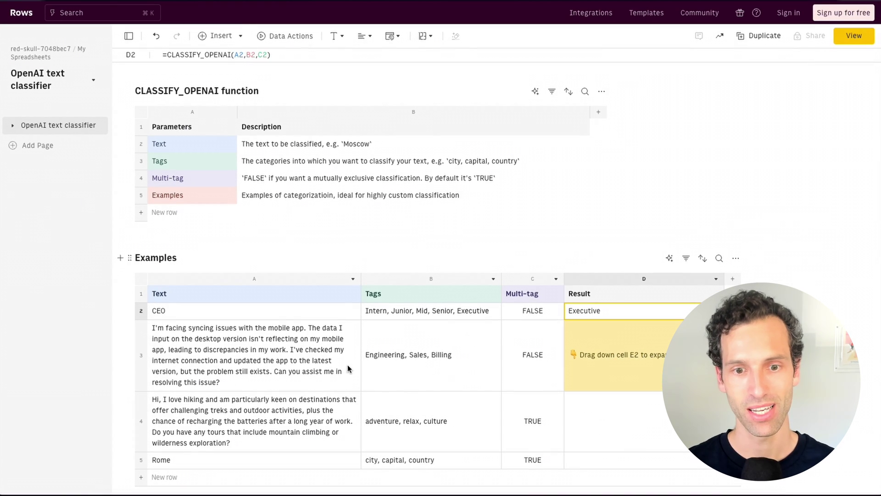
click(298, 357)
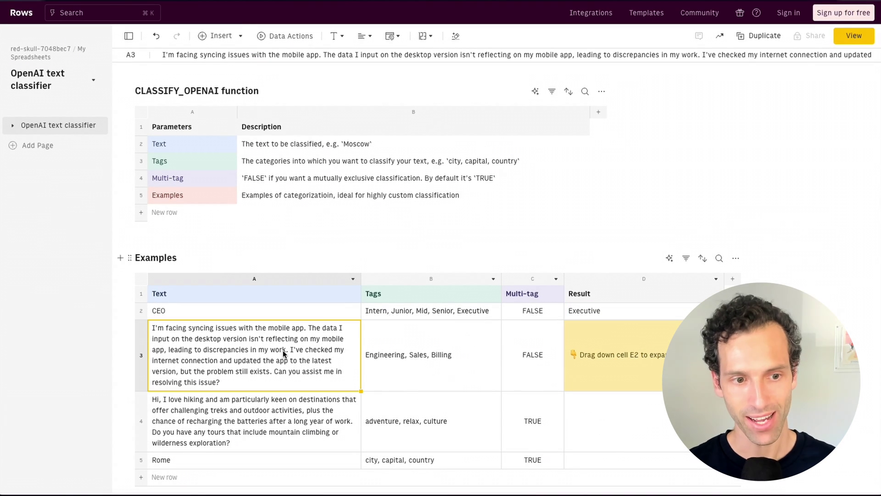
click(186, 312)
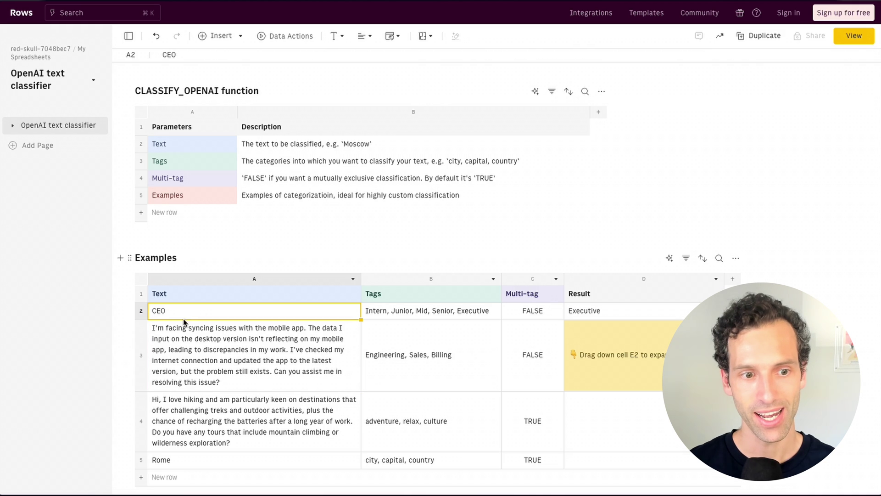
click(182, 346)
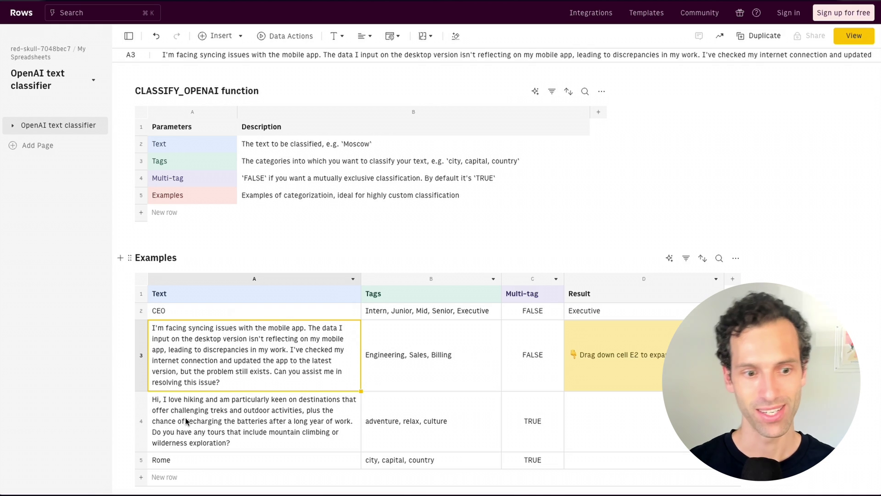
scroll(185, 425, down, 1)
click(597, 293)
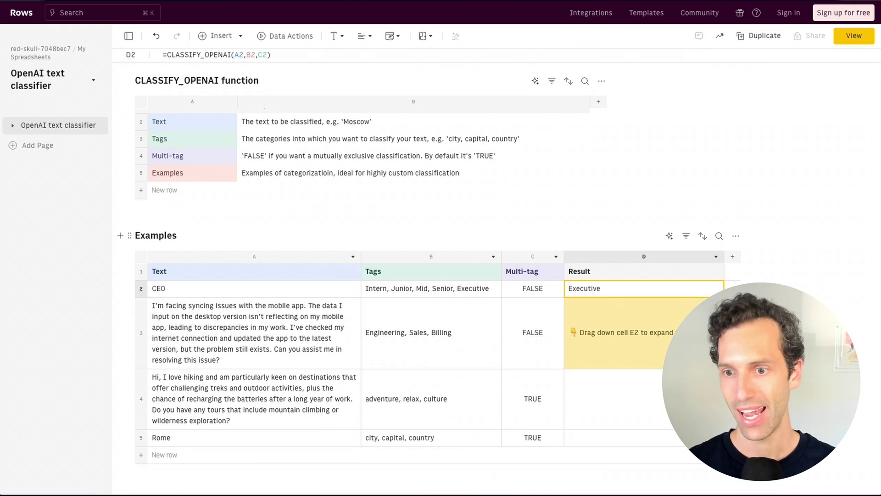
click(732, 256)
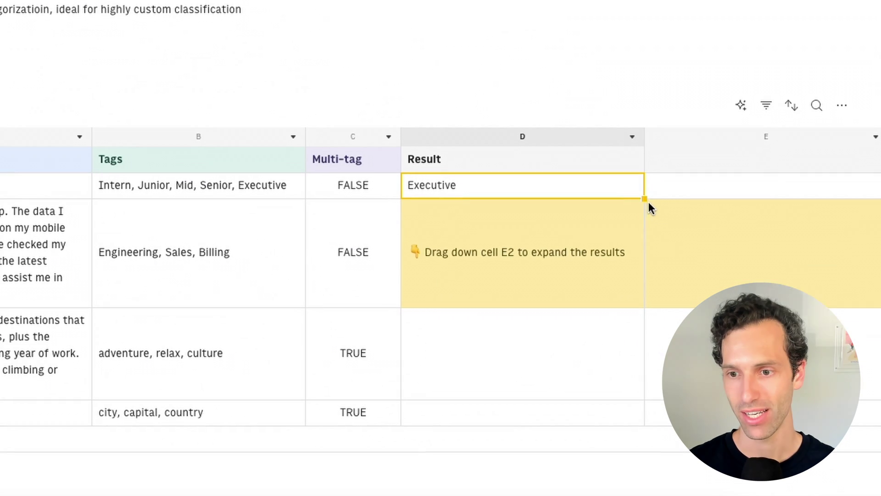
drag(645, 199, 600, 401)
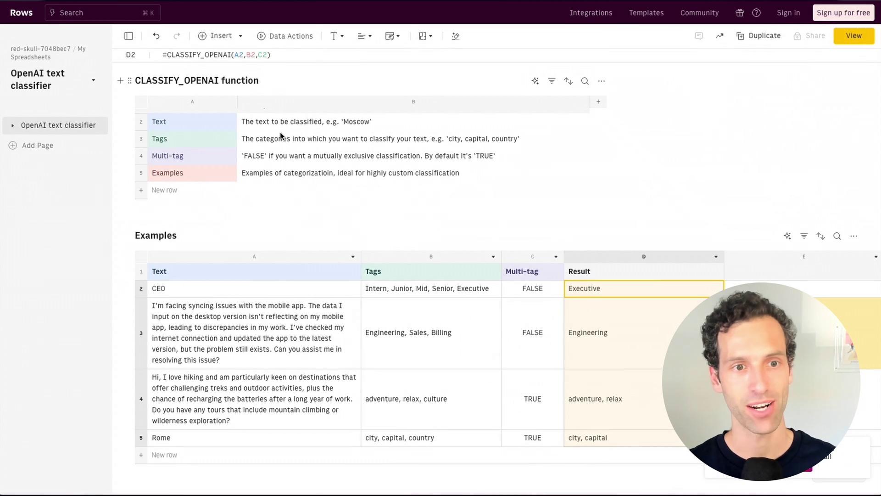
click(280, 136)
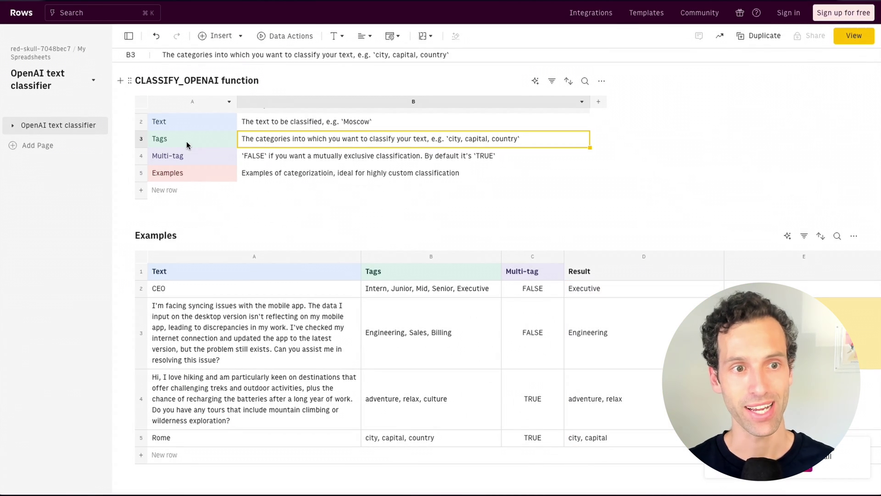
click(274, 119)
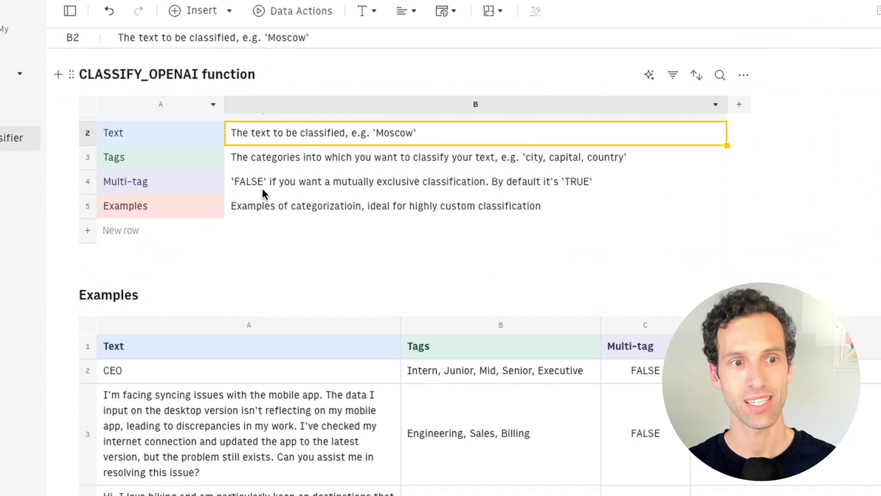
click(269, 158)
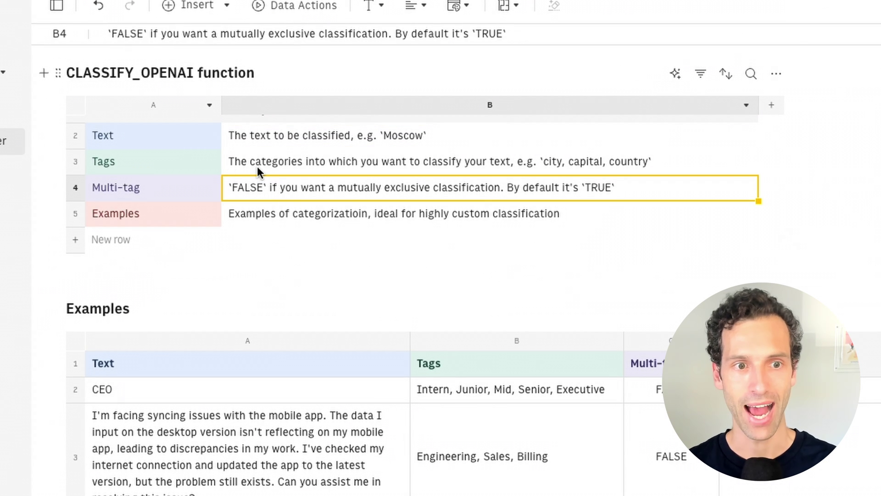
click(269, 168)
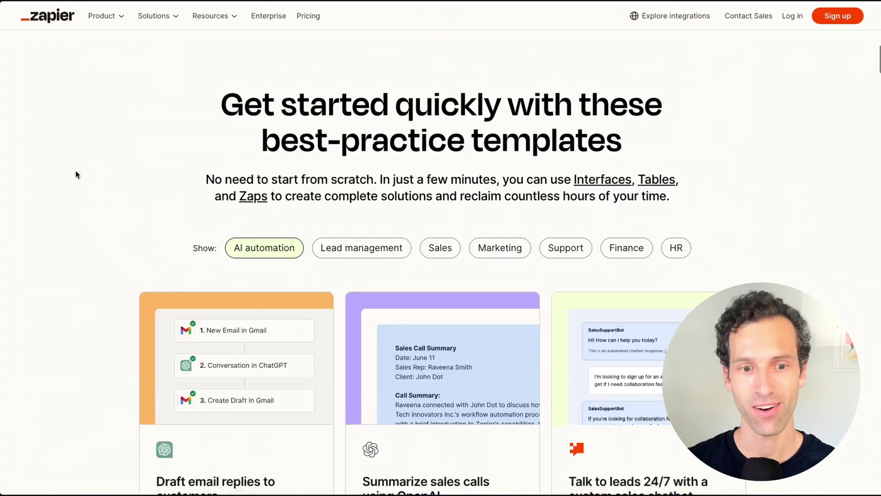
Scroll through Zapier's AI automation templates page and back to the top
scroll(76, 170, down, 3)
scroll(76, 170, down, 10)
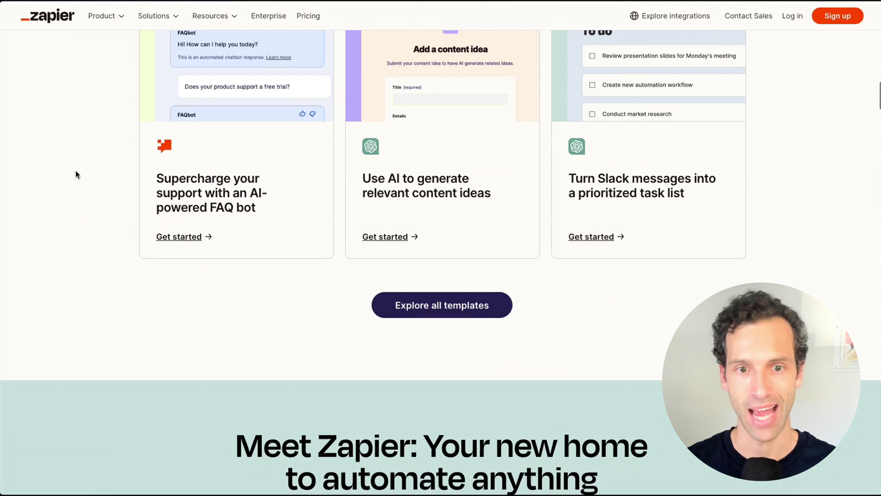
scroll(75, 170, up, 7)
scroll(75, 170, up, 3)
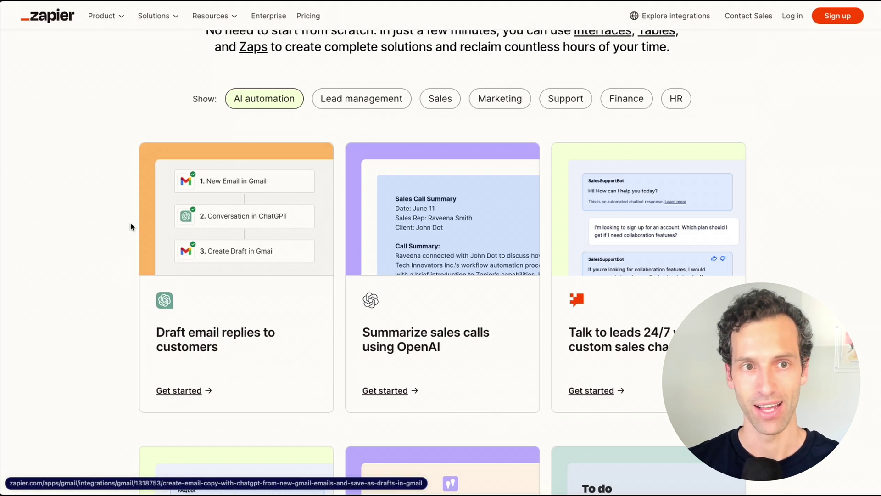
scroll(82, 191, up, 15)
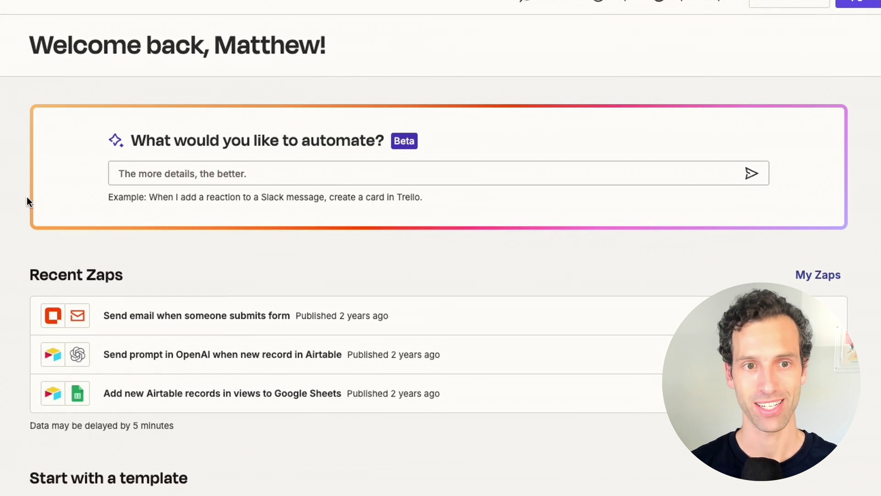
Describe a Zap that creates Trello cards from Slack reactions and generate it
triple_click(158, 147)
click(115, 144)
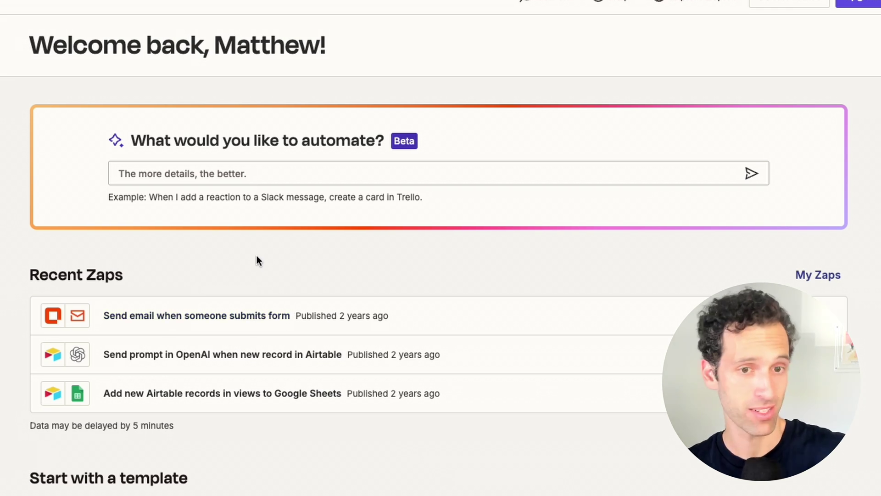
click(191, 177)
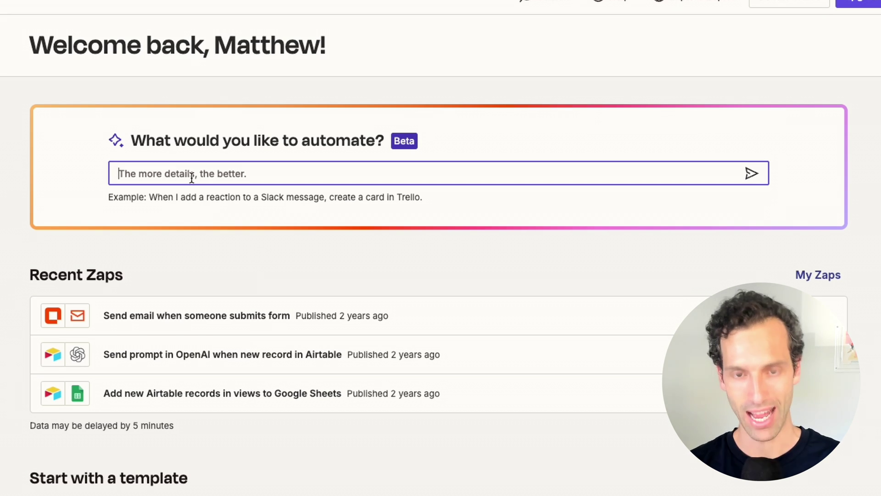
text(Whe)
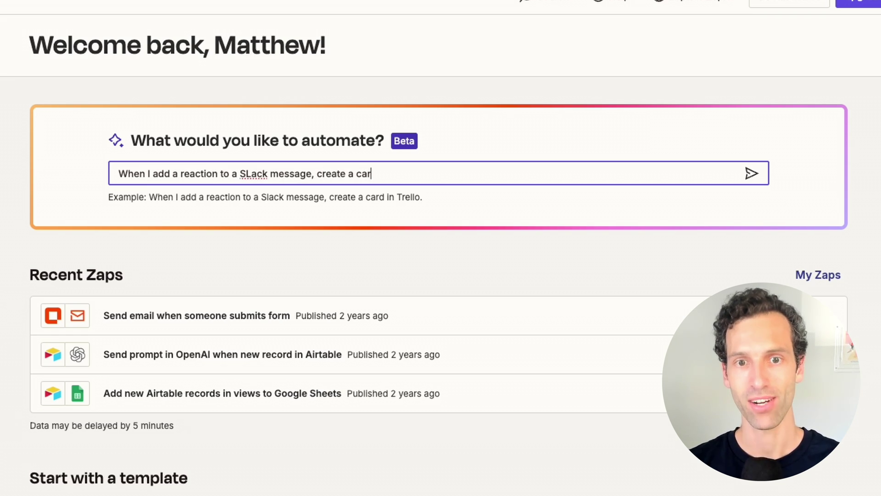
key(Return)
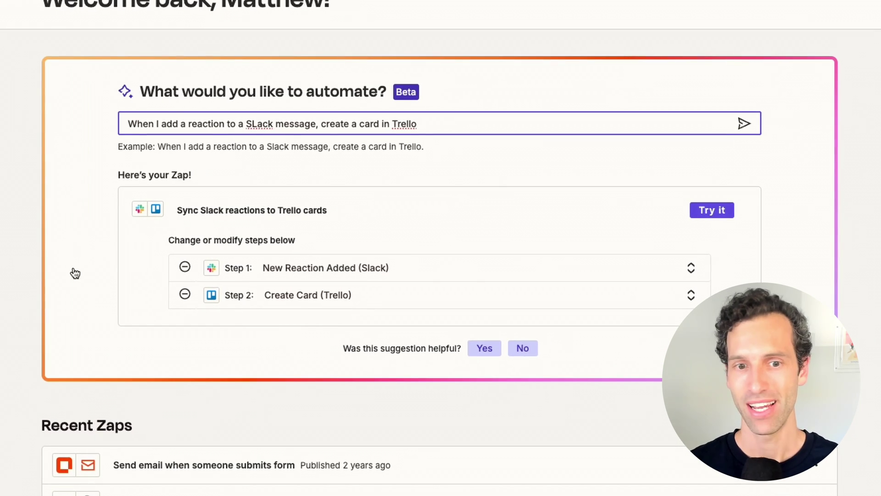
Review the suggested Slack trigger and Trello action steps, then open the draft Zap in the editor
click(452, 271)
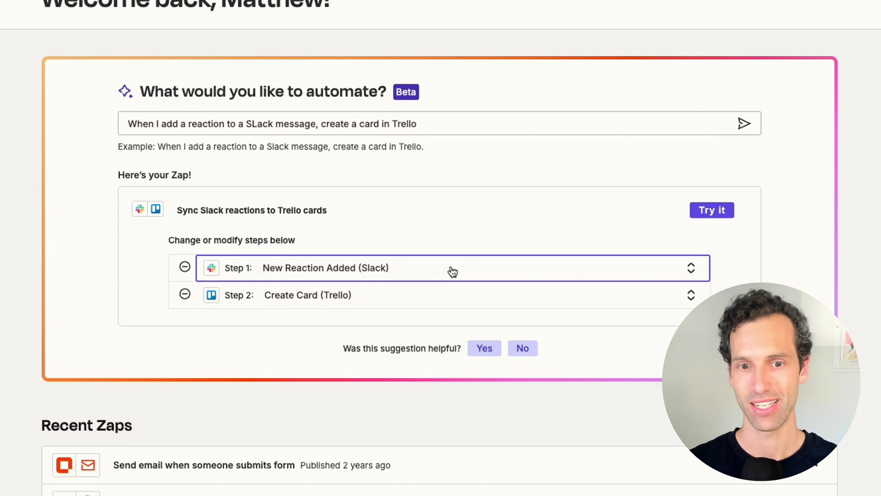
click(468, 234)
click(452, 299)
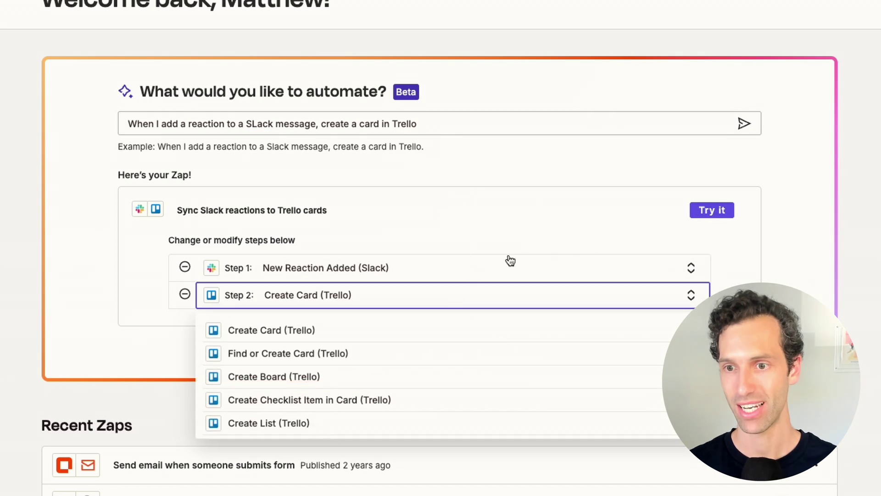
click(711, 210)
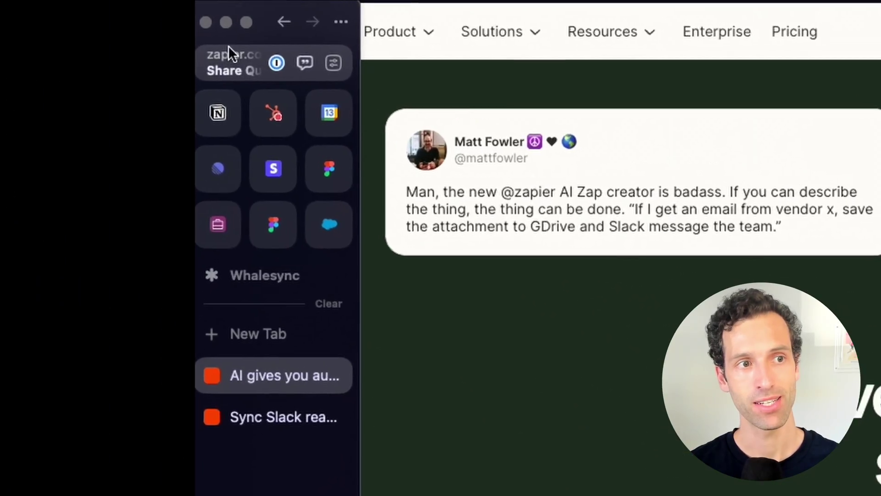
click(229, 48)
key(super+shift+c)
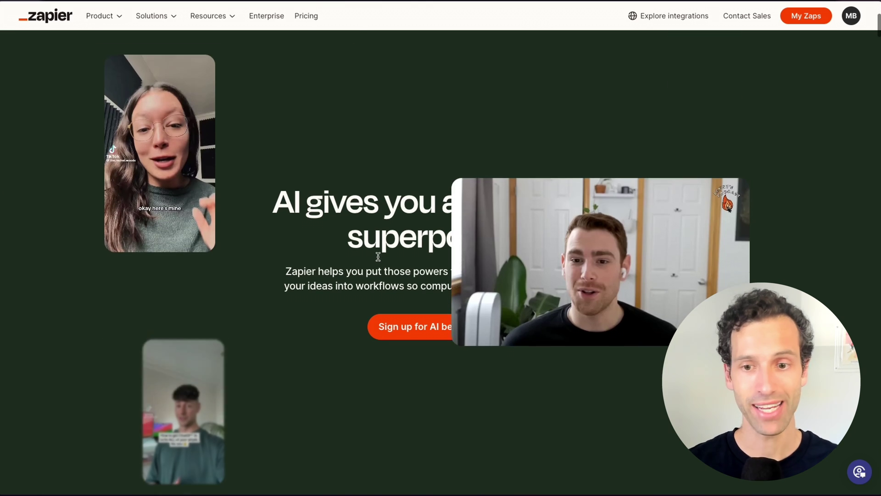
scroll(378, 256, down, 1)
scroll(378, 256, down, 10)
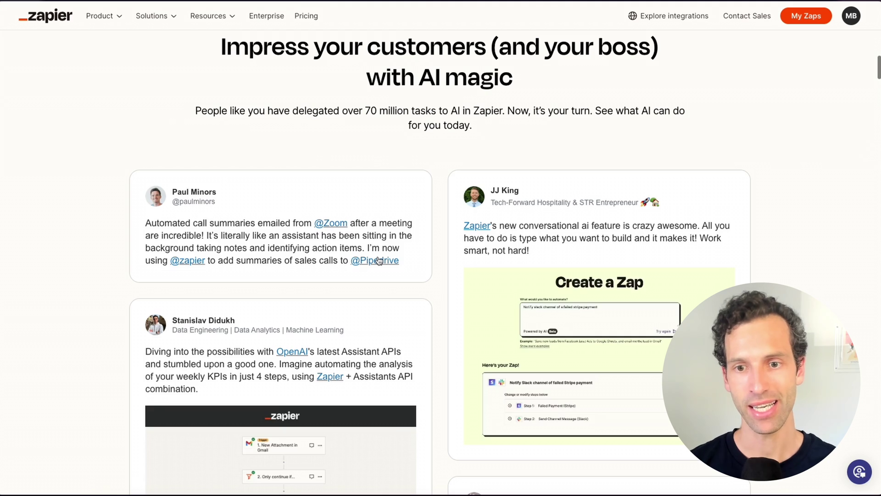
scroll(378, 260, down, 4)
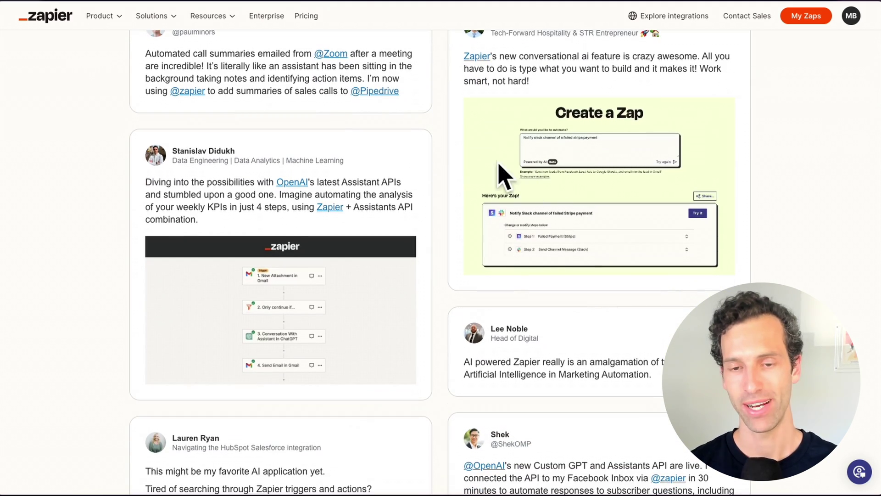
scroll(475, 186, down, 15)
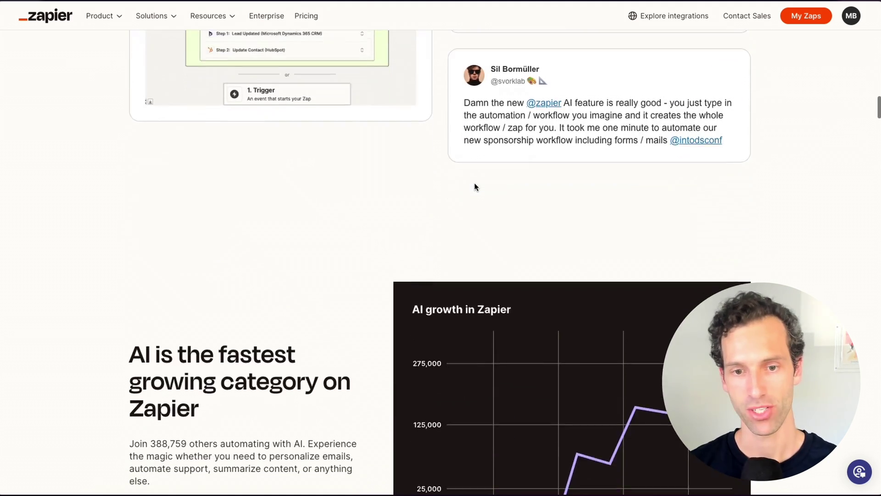
scroll(475, 187, down, 20)
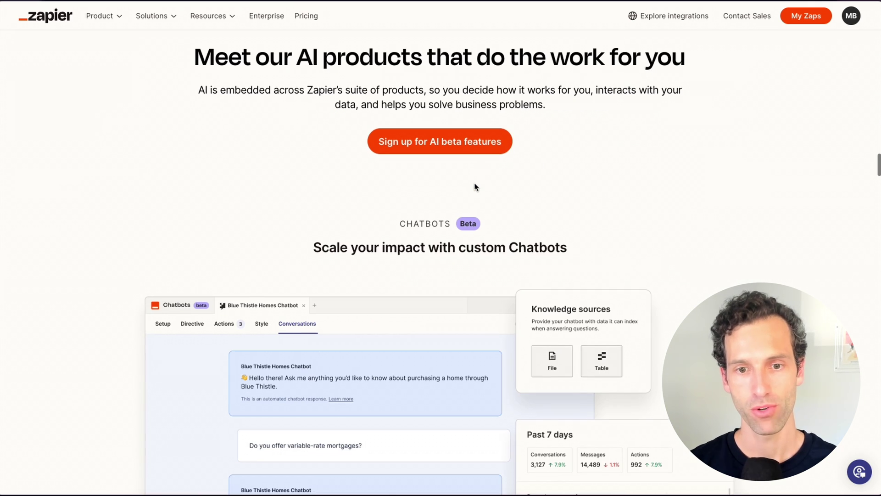
scroll(436, 184, down, 4)
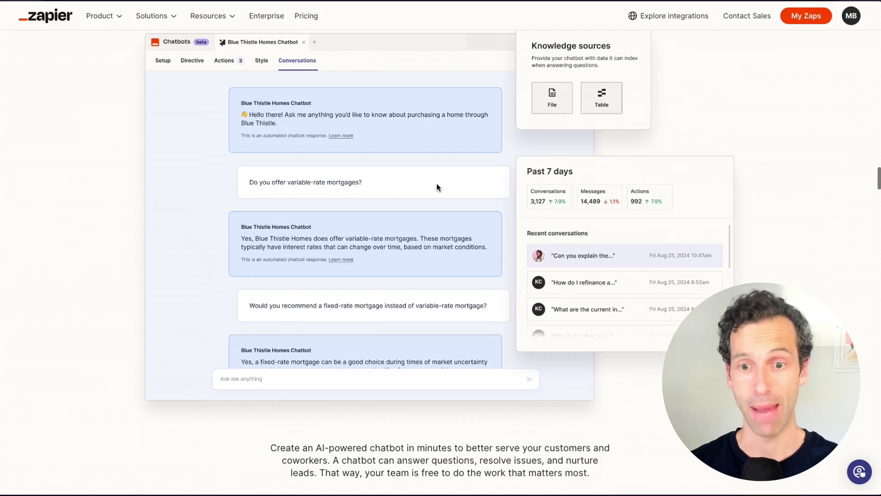
scroll(436, 183, up, 1)
scroll(437, 184, down, 12)
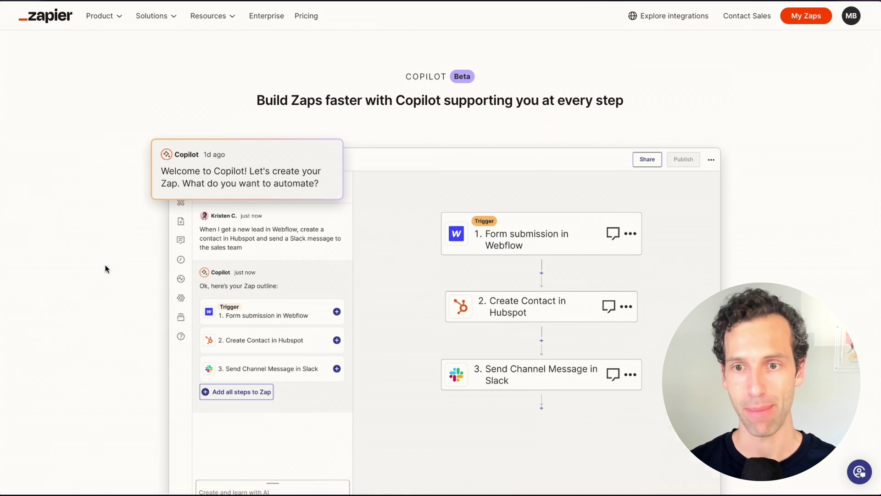
scroll(106, 267, down, 10)
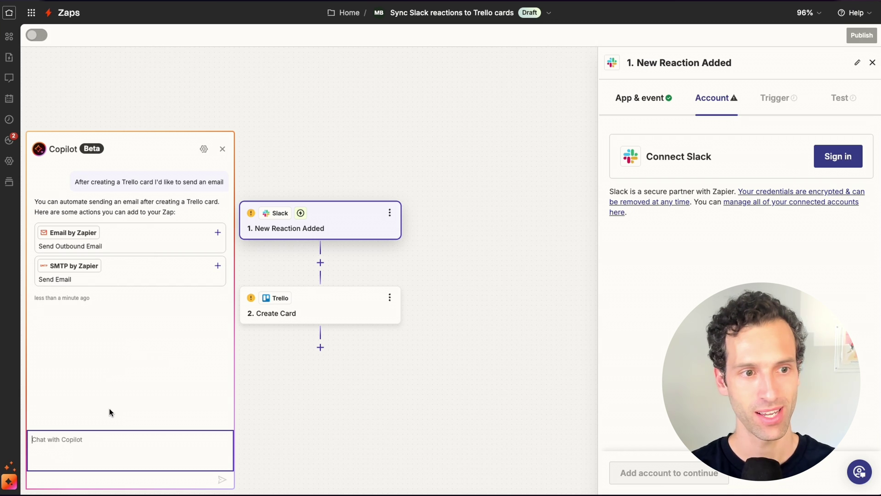
Ask Copilot to send an email after the Trello card is created and add Email by Zapier's outbound step
click(130, 183)
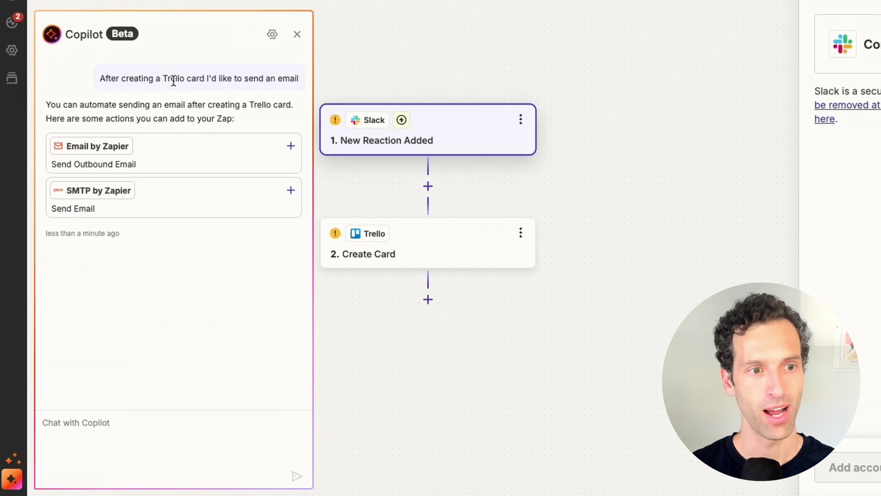
triple_click(174, 80)
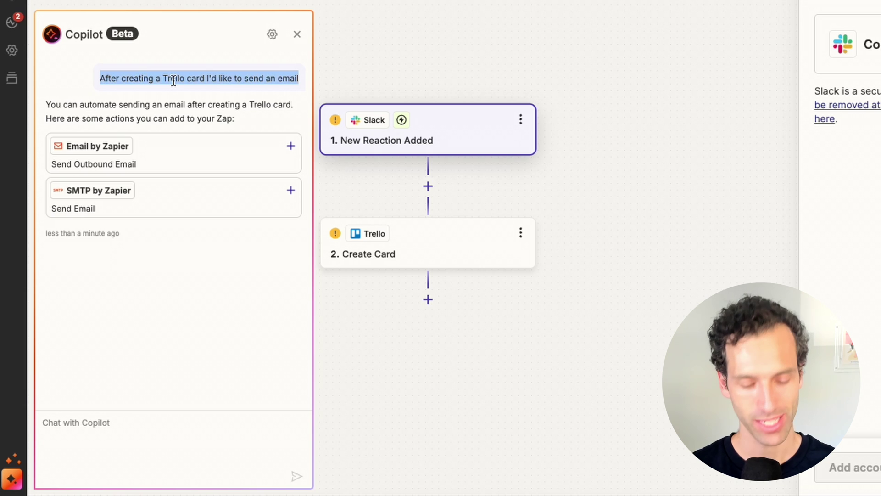
click(163, 320)
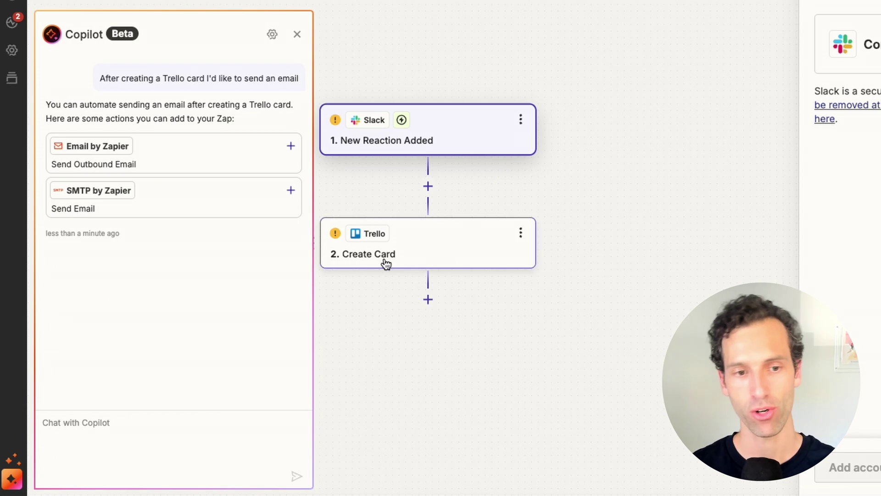
click(108, 450)
key(ctrl+v)
key(Return)
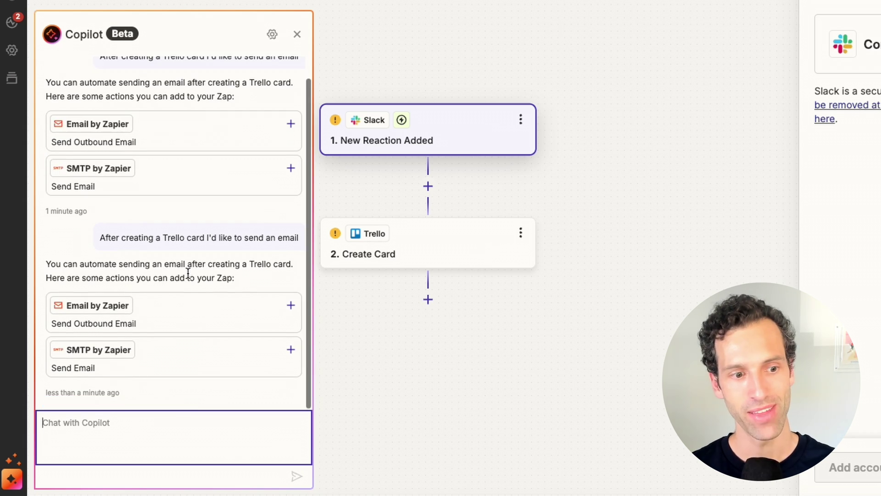
click(210, 320)
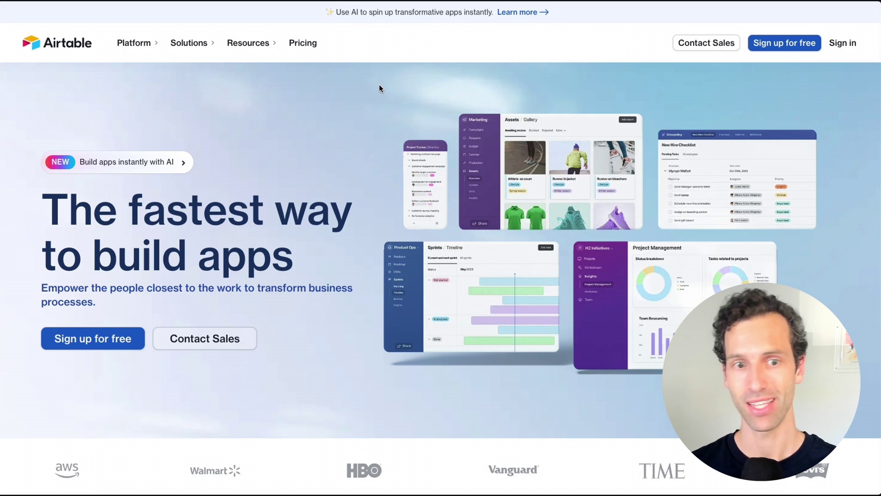
From the Airtable workspace, choose Create > Build an app with AI to reach Cobuilder's description box
drag(96, 262, 356, 254)
click(320, 118)
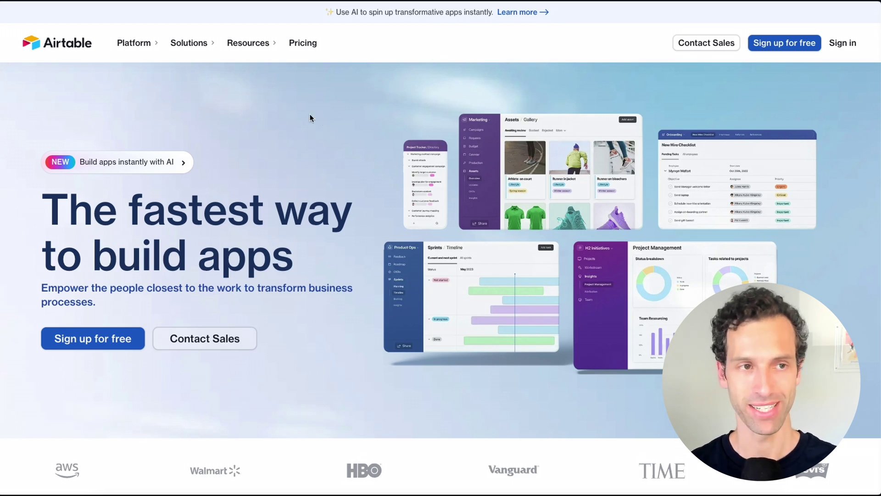
click(5, 11)
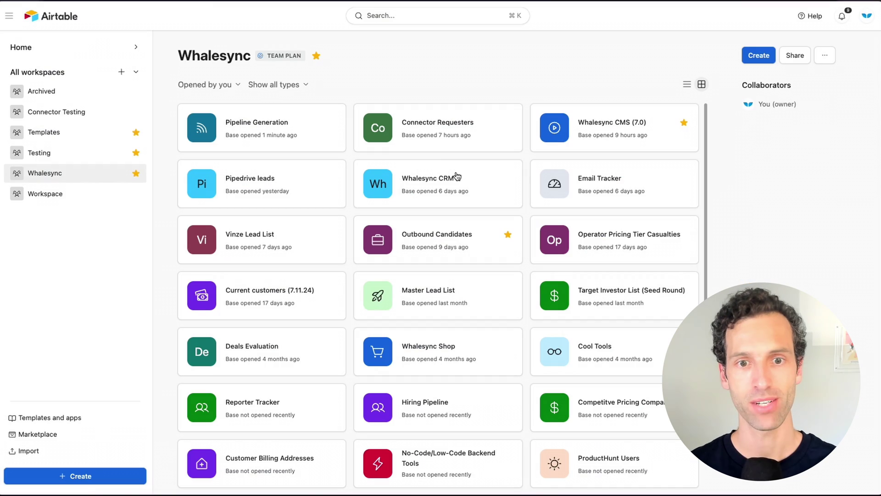
click(759, 55)
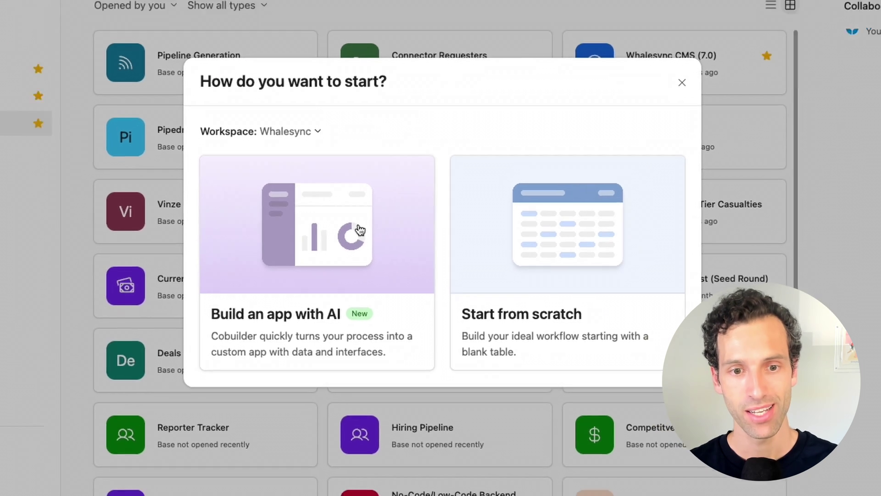
click(369, 239)
click(197, 252)
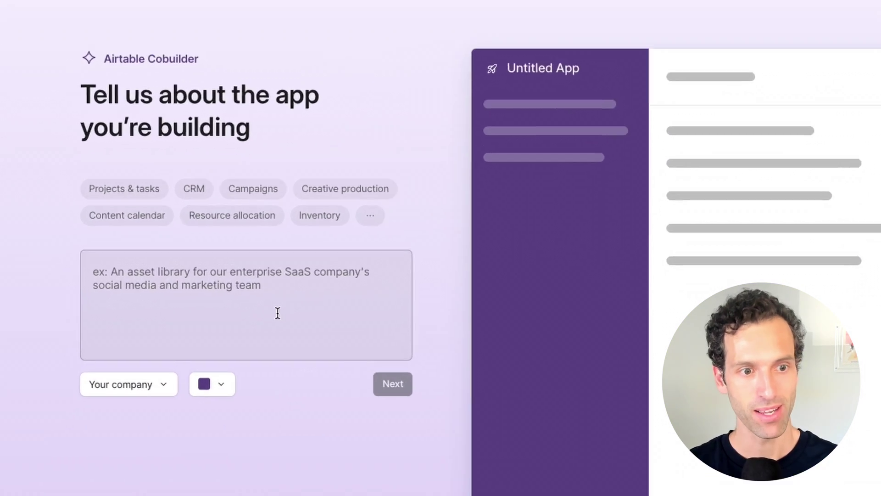
Describe the wanted CRM app and create it with Contacts, Leads, Opportunities and Accounts pages
click(281, 315)
text(I want)
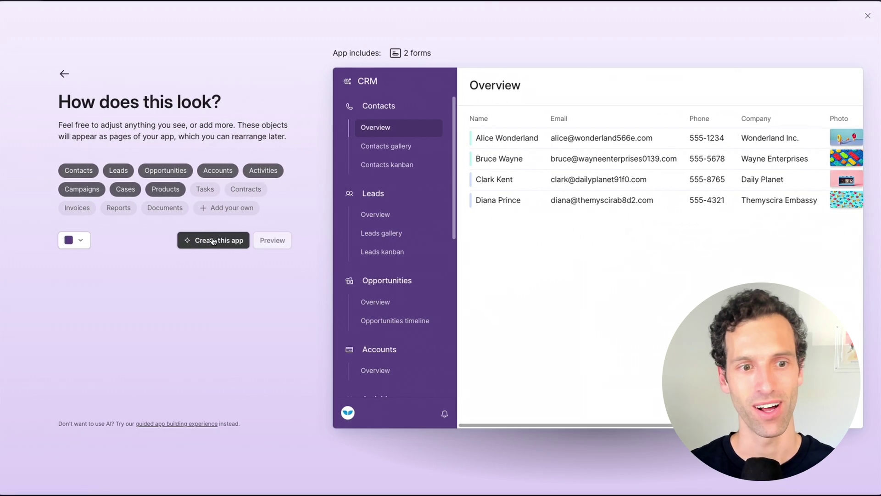
click(212, 240)
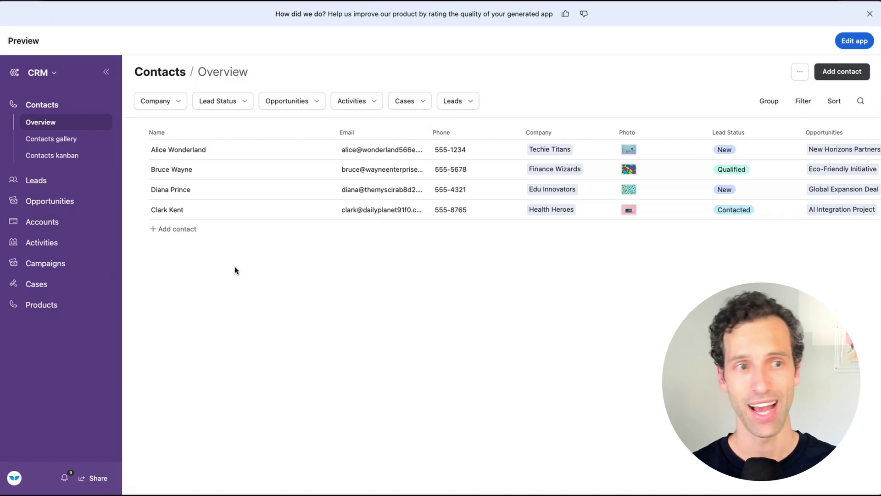
Browse the CRM's Leads and Opportunities pages, skip the edit tour, and view the Contacts data table
click(35, 180)
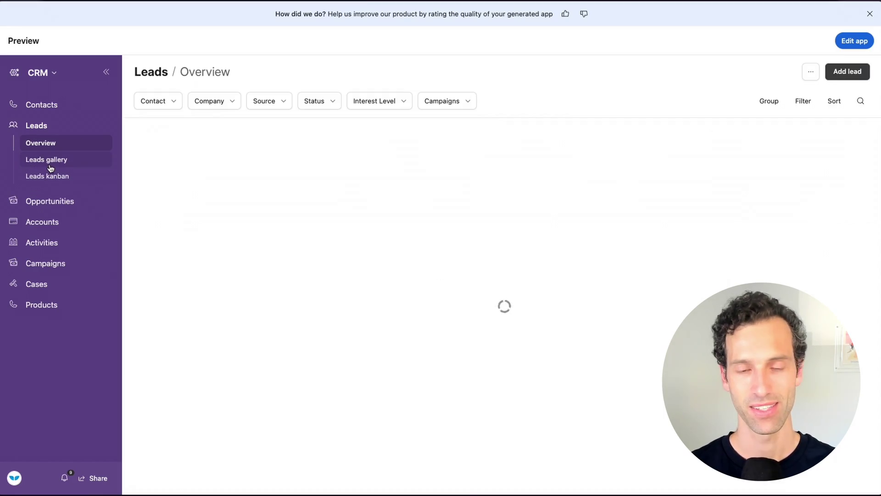
click(44, 200)
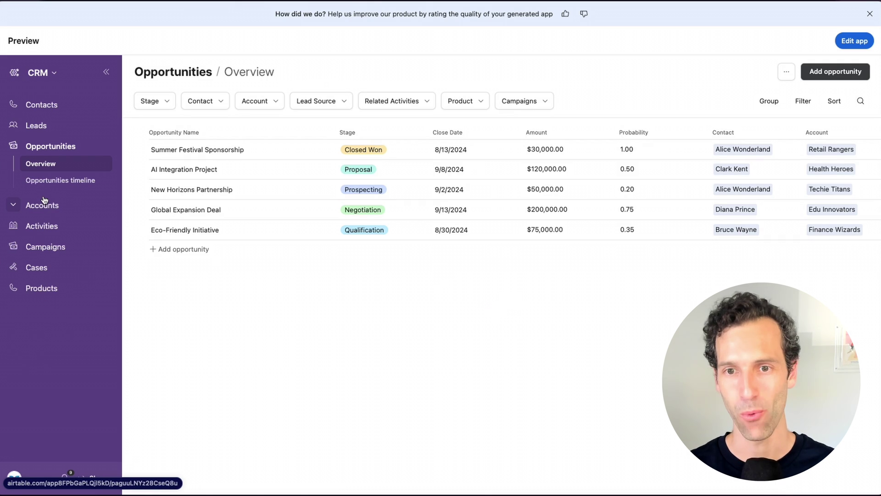
click(854, 41)
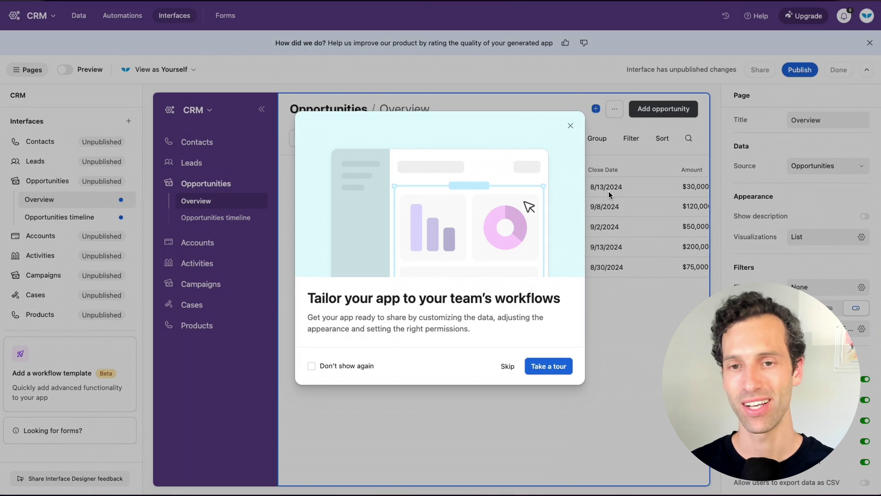
click(507, 366)
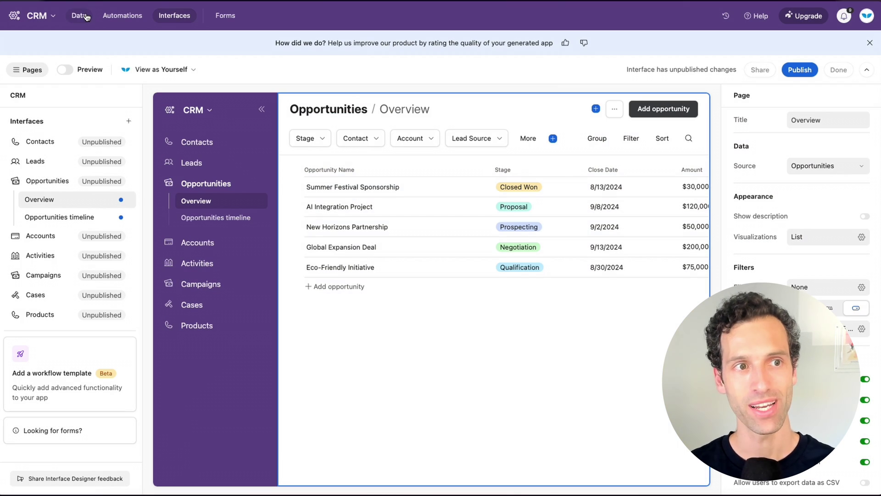
click(86, 16)
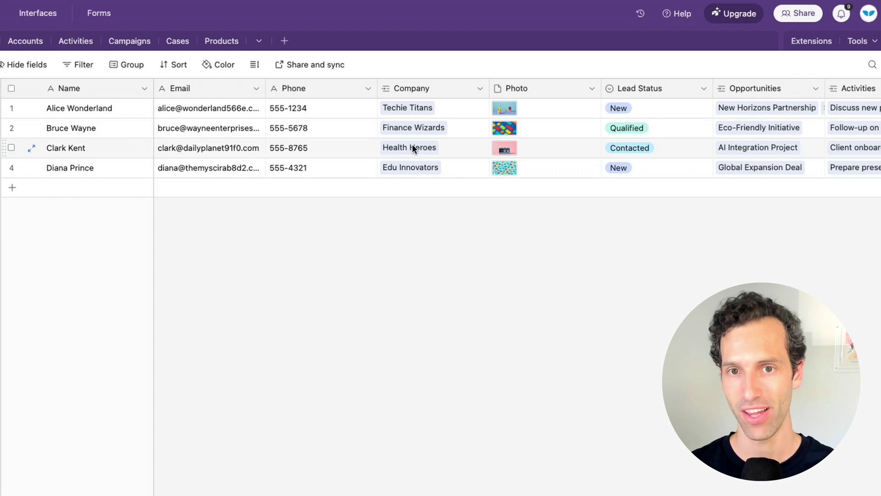
Add a new field to Contacts that generates text with AI
scroll(435, 147, right, 10)
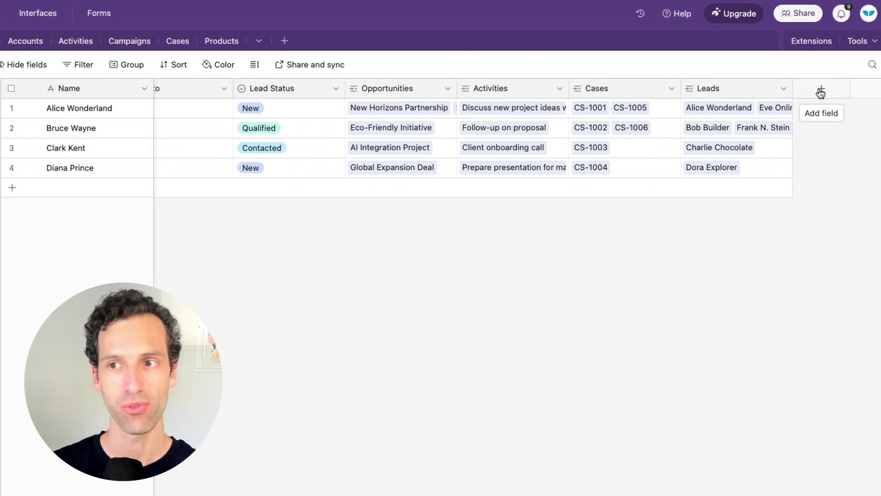
click(820, 93)
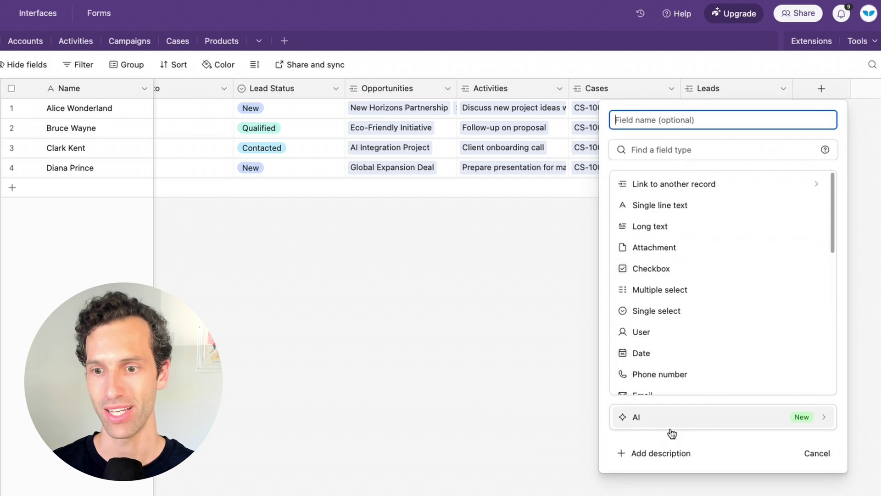
scroll(669, 315, down, 2)
scroll(670, 284, up, 2)
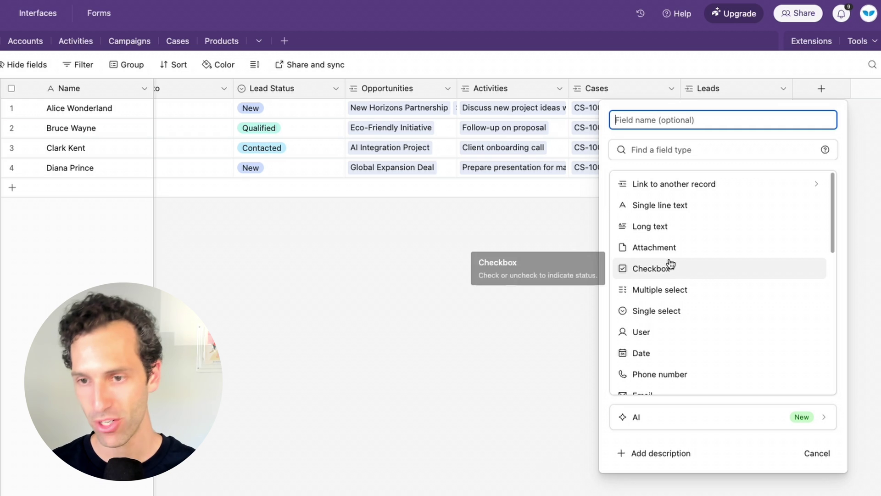
click(657, 418)
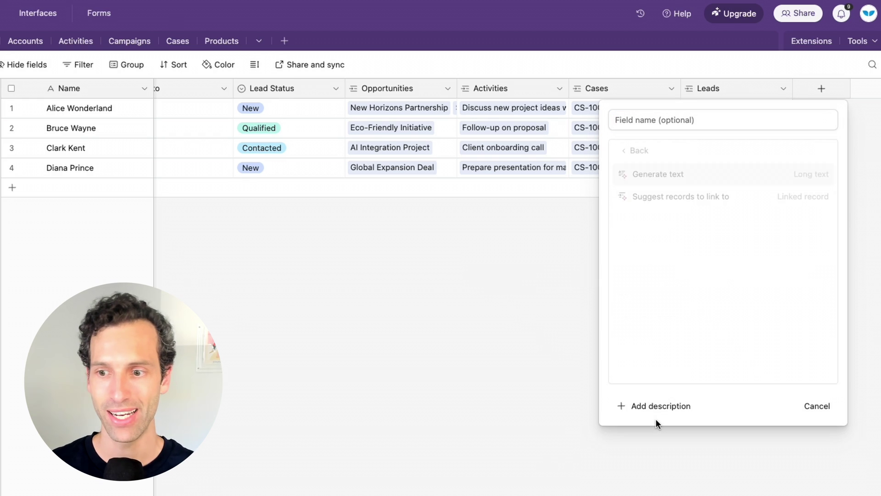
click(651, 177)
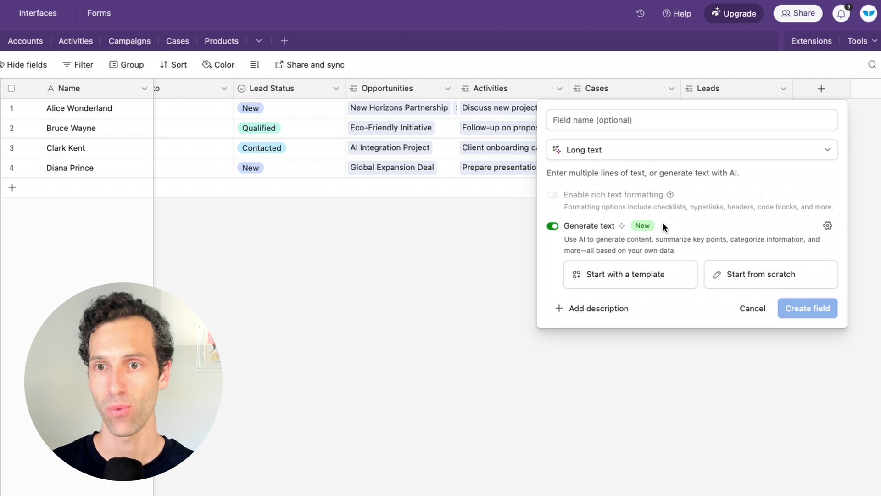
Apply the Categorization template to sort Name into Enterprise, SMB and Startup categories
click(636, 275)
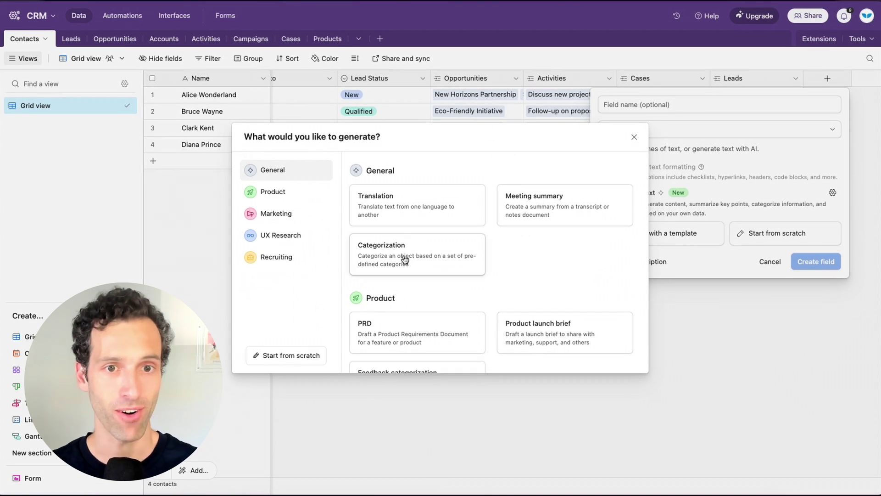
click(403, 259)
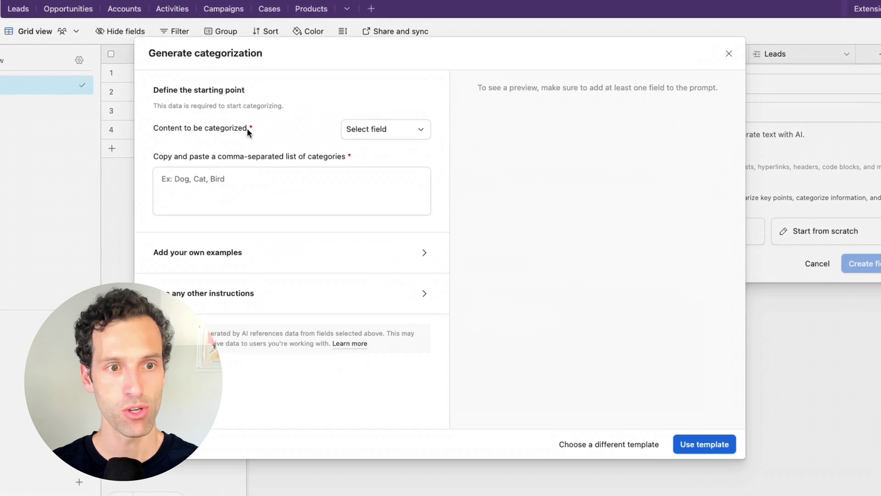
click(346, 129)
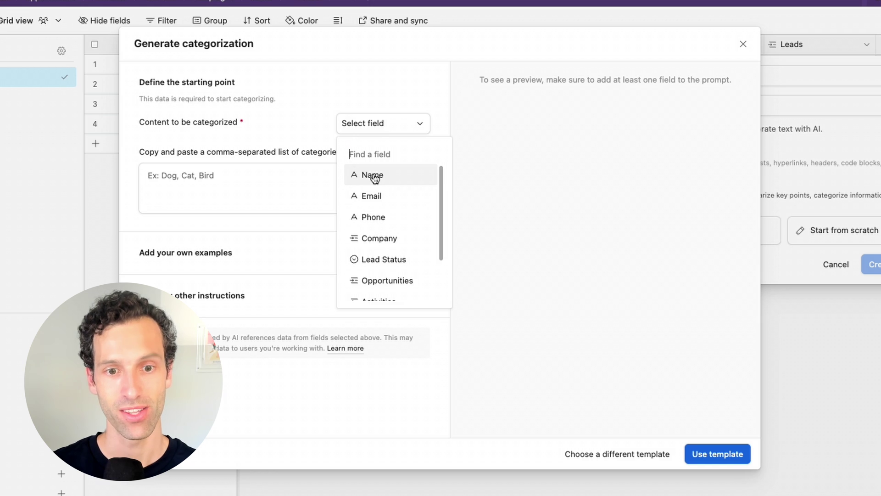
click(374, 177)
click(257, 180)
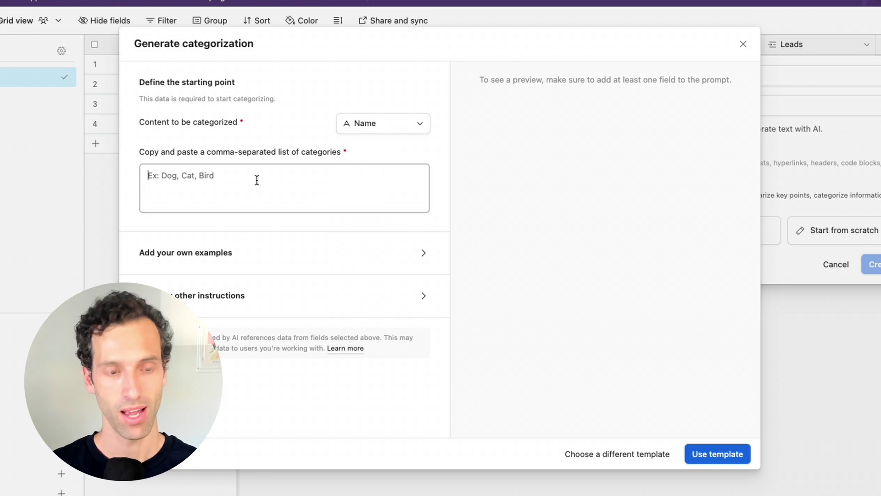
text(Enterprise, SMB, Startup)
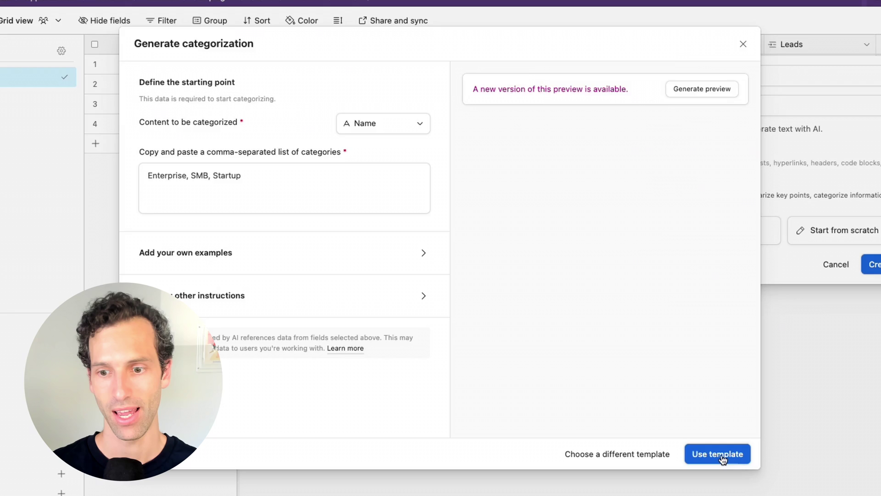
click(720, 453)
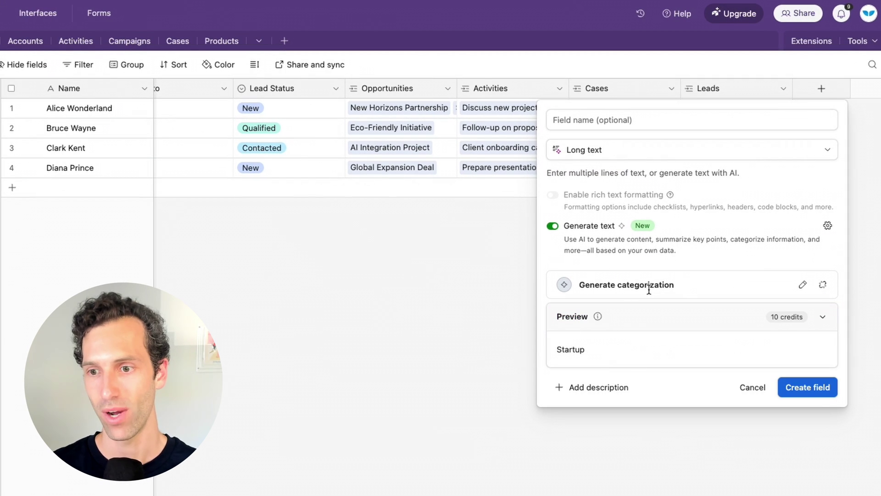
Create the AI assist field and generate categories: Startup for row 1, Enterprise for rows 2–4
click(802, 388)
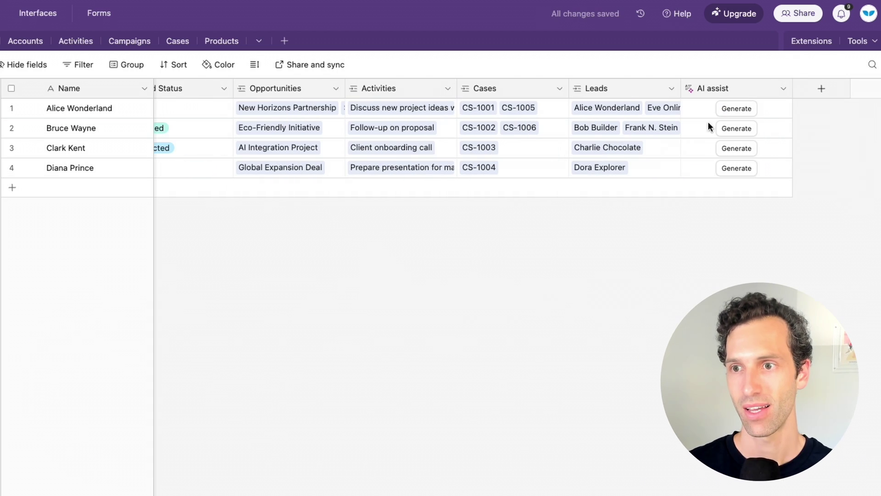
click(736, 109)
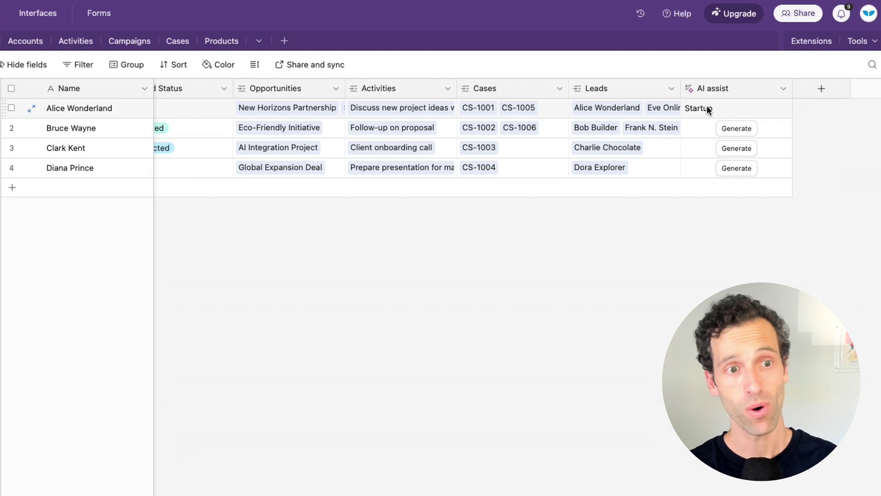
click(731, 135)
click(731, 133)
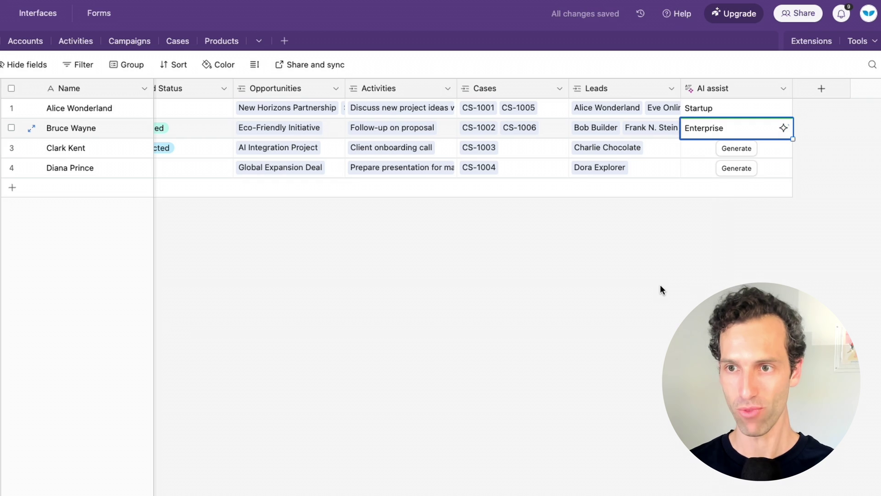
click(735, 148)
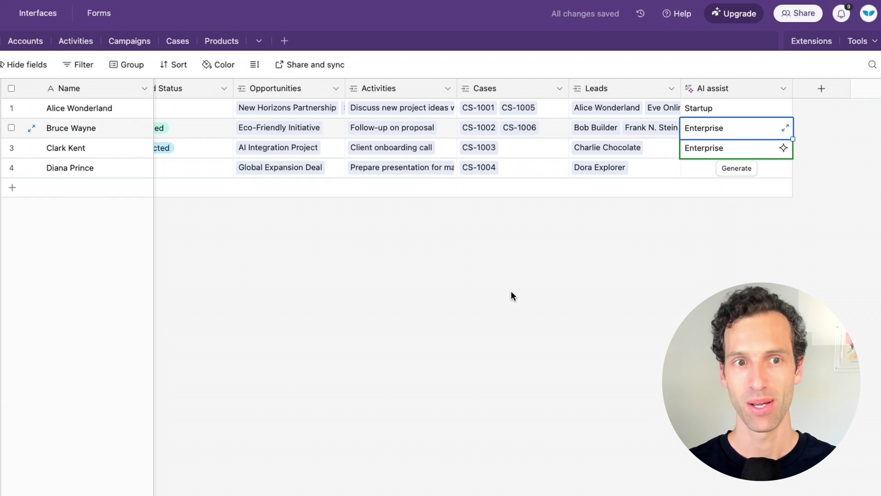
click(107, 134)
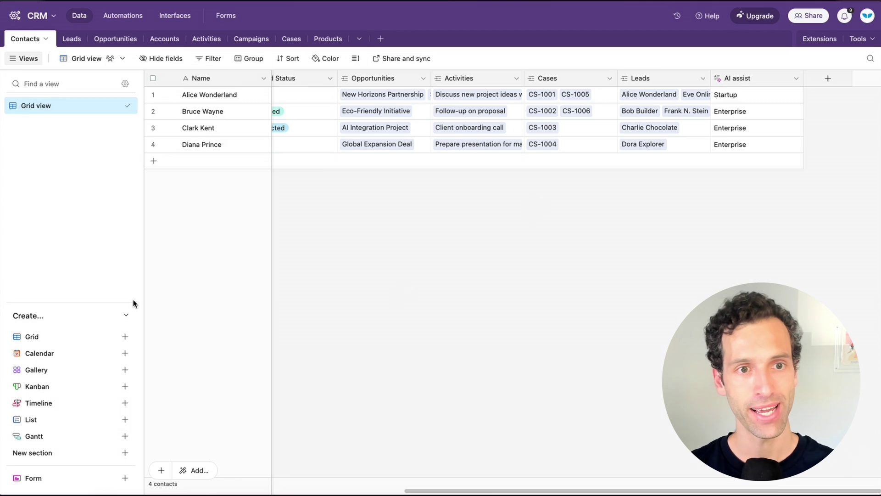
Build an automation with a record-matches-conditions trigger and a Generate with AI action
click(122, 19)
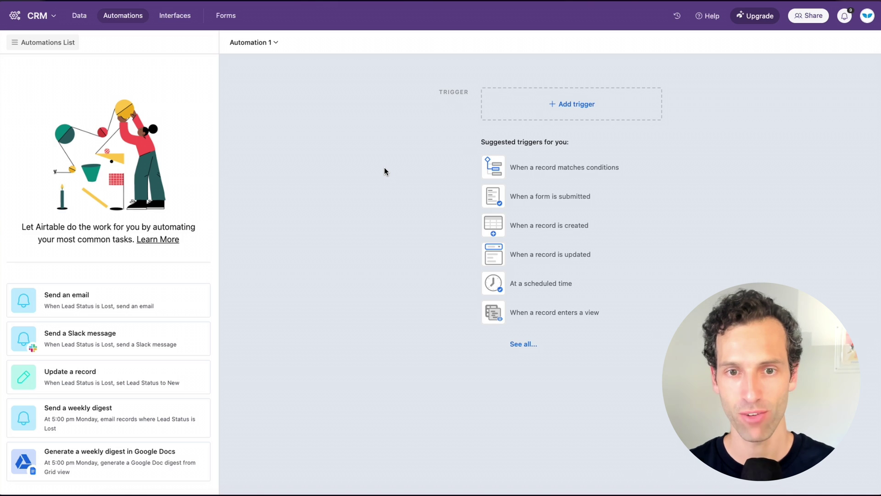
click(623, 107)
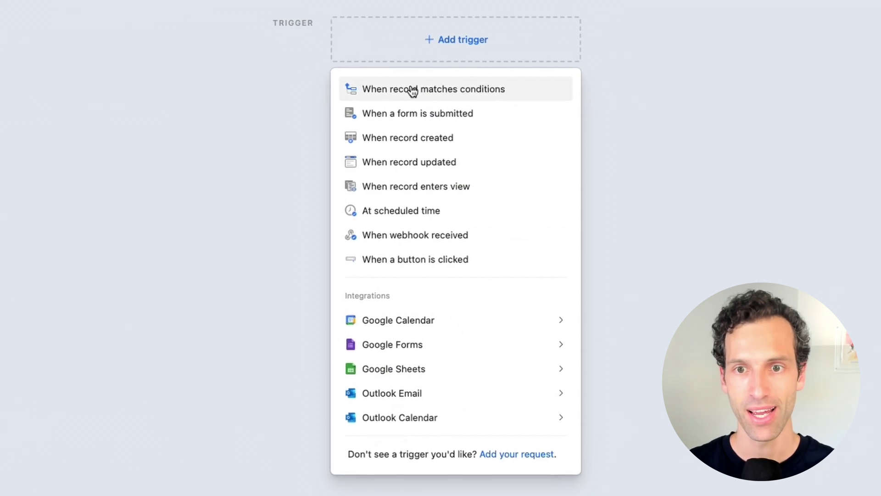
click(408, 87)
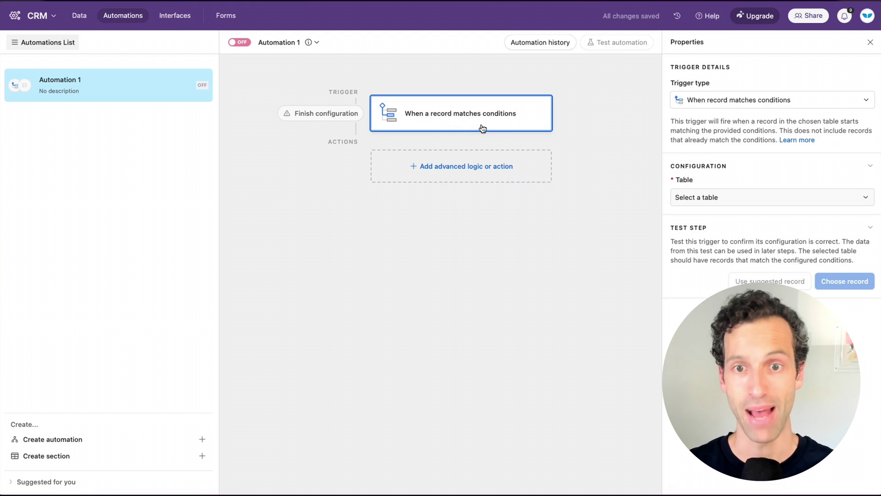
click(429, 167)
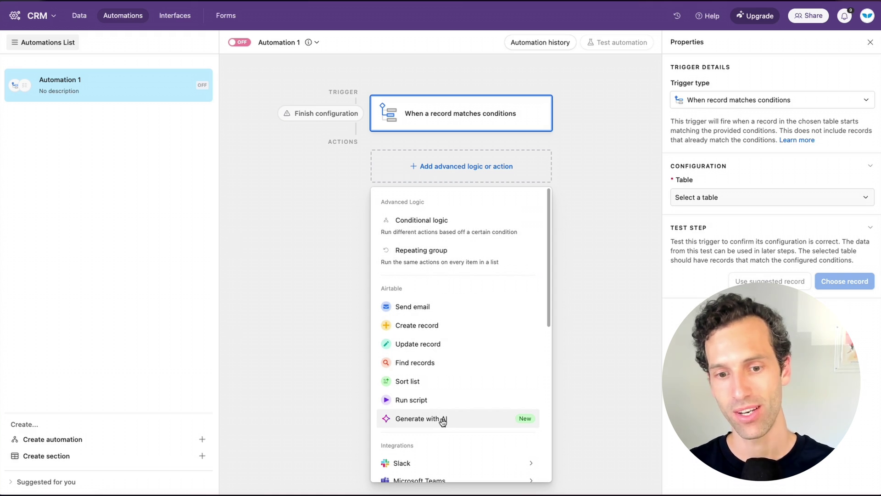
click(463, 422)
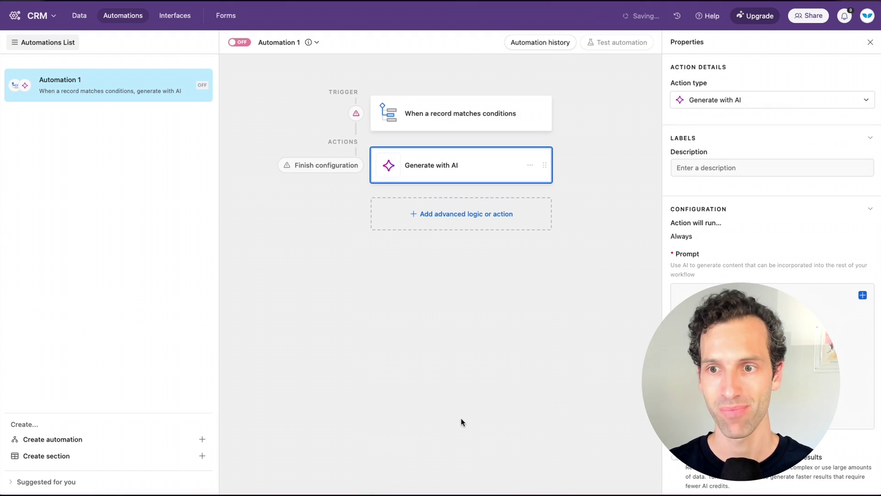
Check the prompt's data options, then browse the Integrations available as next actions
scroll(731, 213, down, 3)
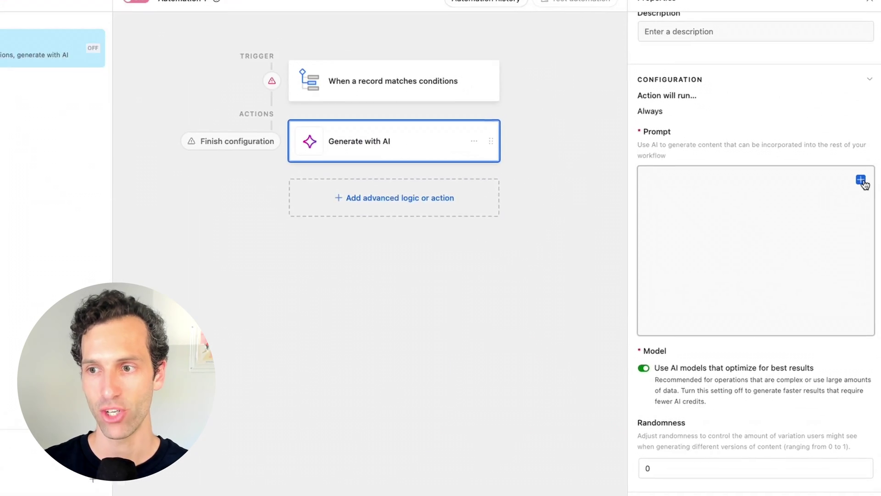
click(860, 180)
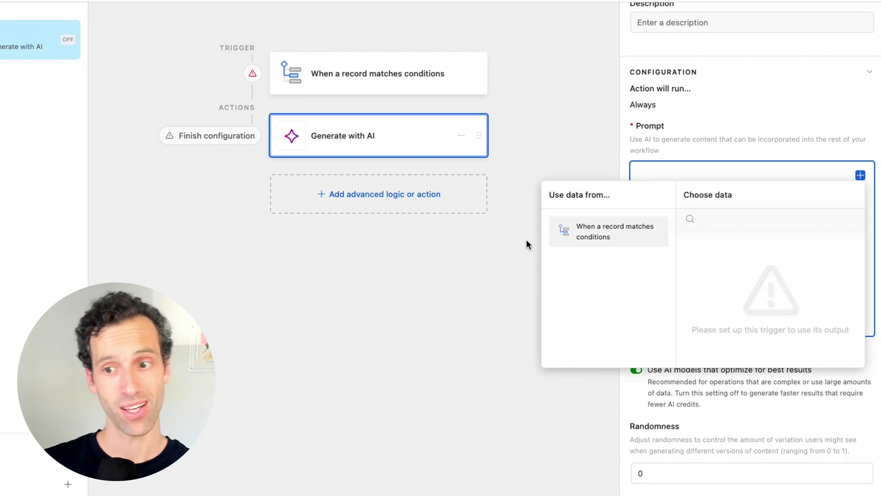
click(704, 170)
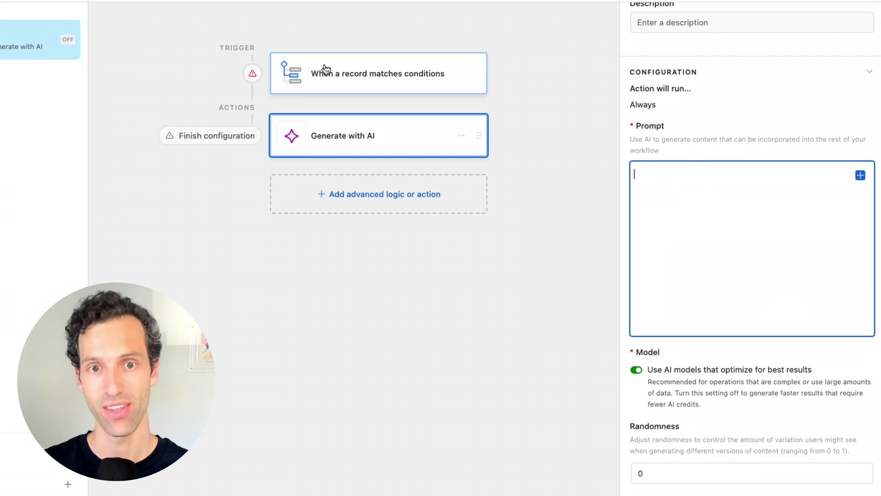
scroll(719, 225, down, 2)
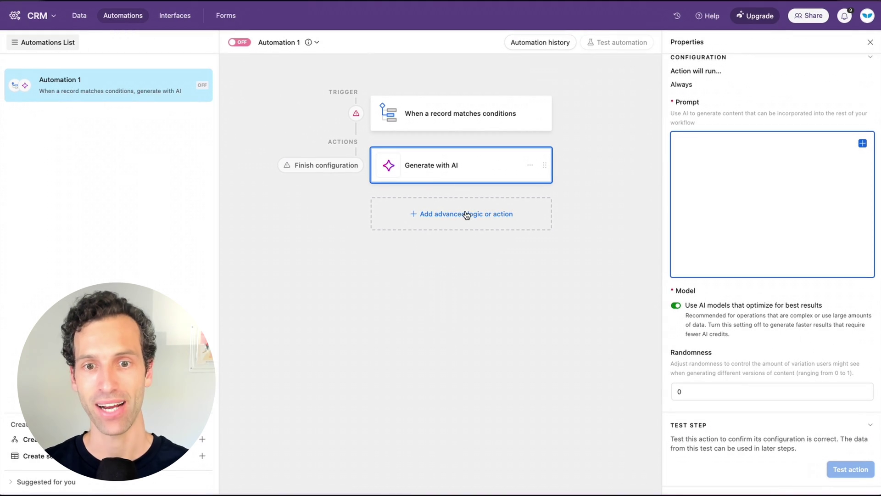
click(466, 215)
scroll(454, 345, down, 3)
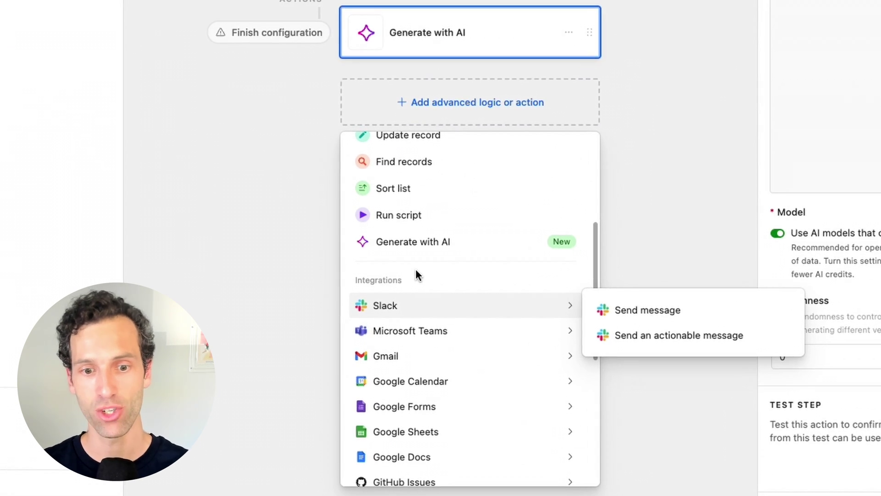
scroll(425, 326, down, 3)
mouse_move(450, 297)
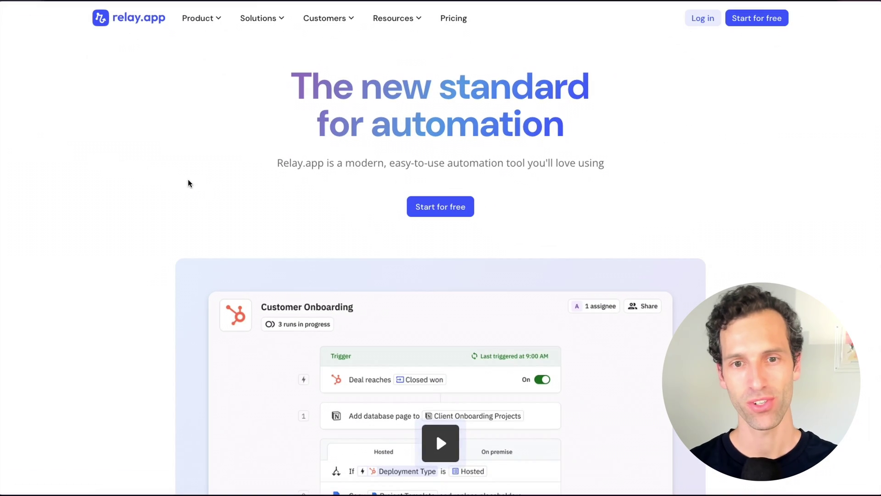
scroll(188, 183, down, 3)
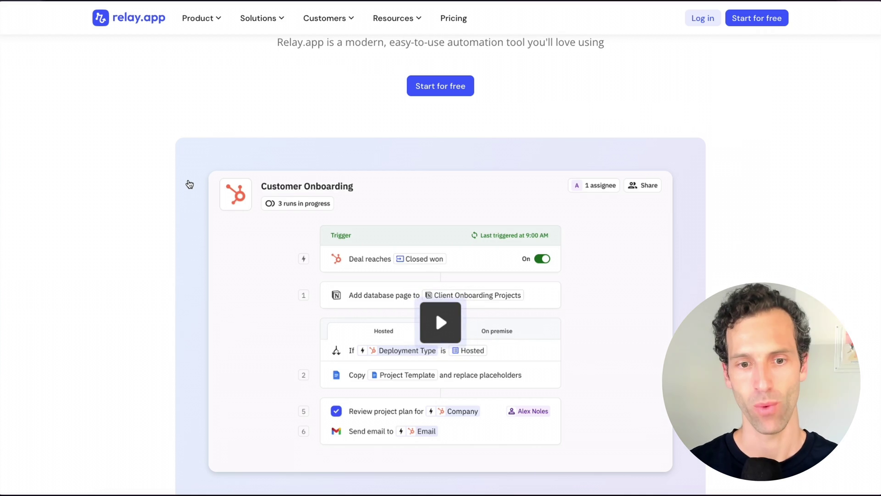
scroll(137, 207, up, 3)
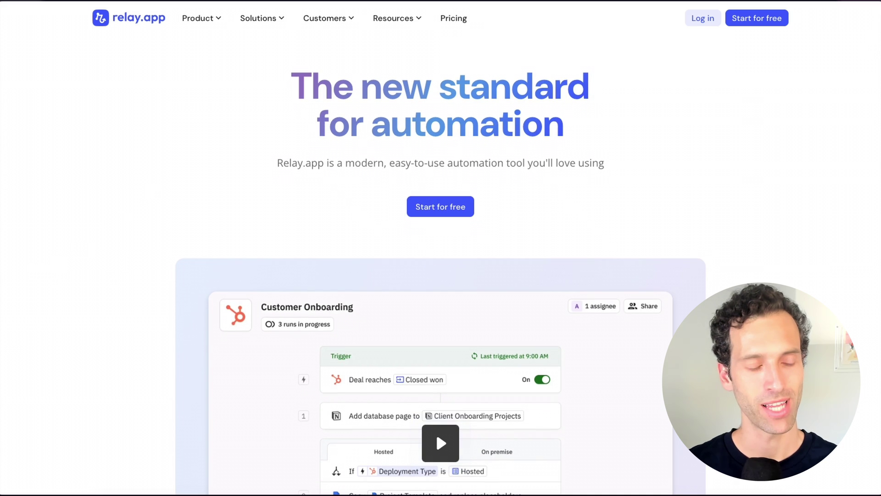
Return to Workflows and create a new Untitled workflow
mouse_move(5, 290)
click(74, 234)
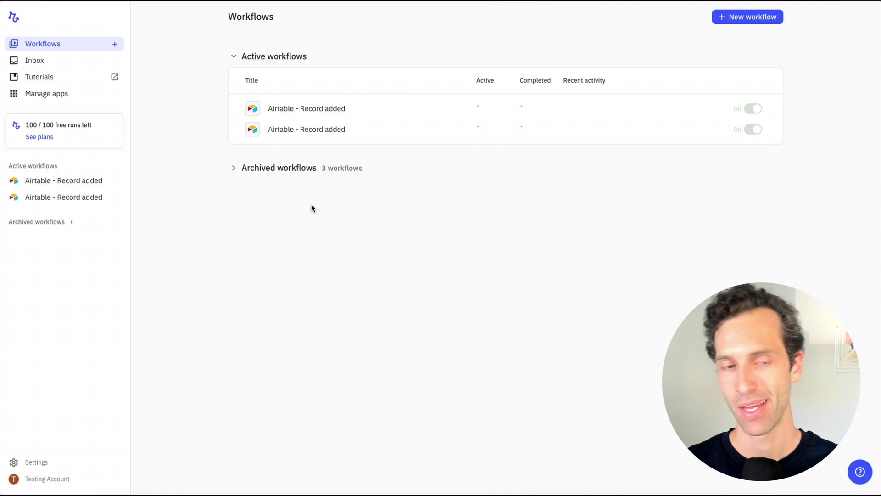
click(733, 18)
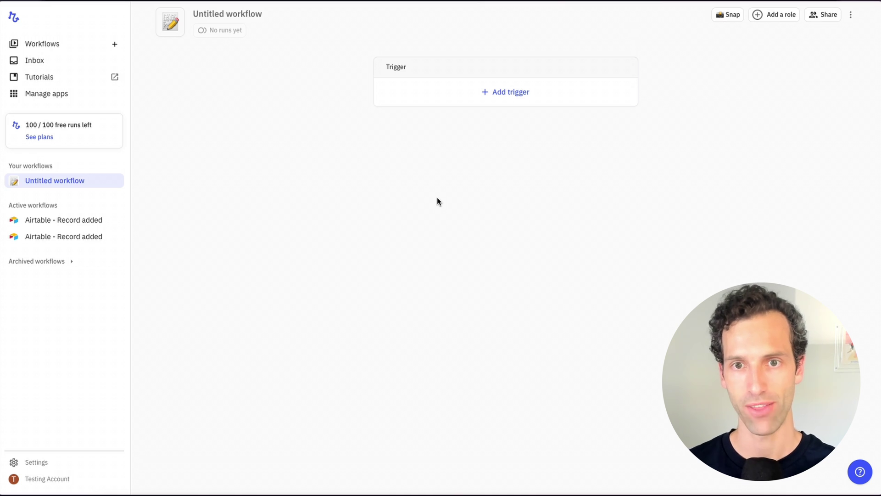
Add a Google Drive 'File added to folder' trigger watching the Resumes folder
click(502, 95)
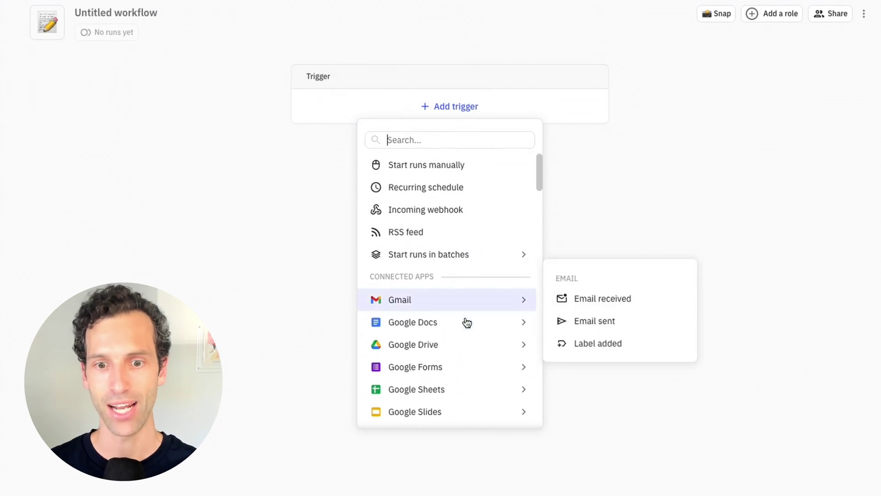
mouse_move(446, 348)
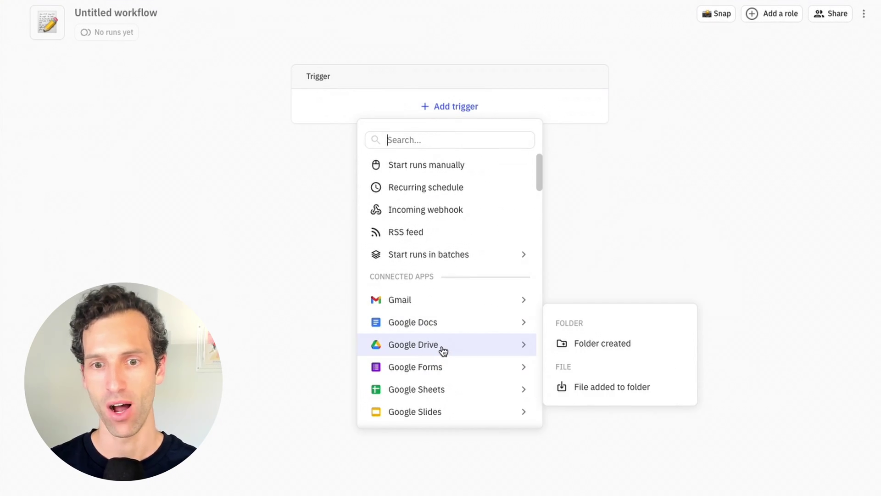
click(612, 390)
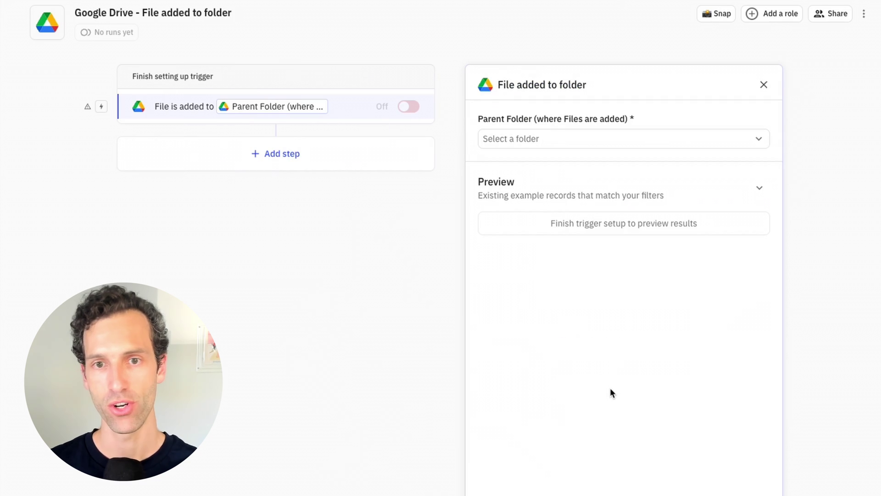
click(517, 138)
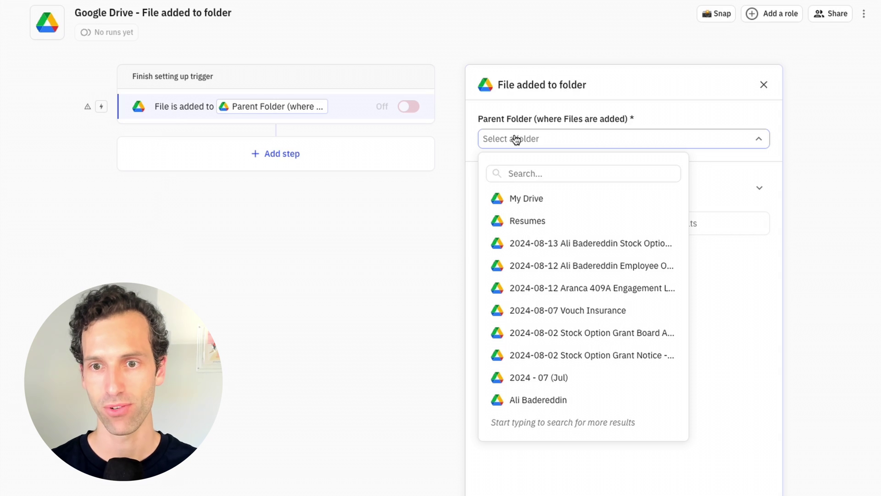
click(527, 224)
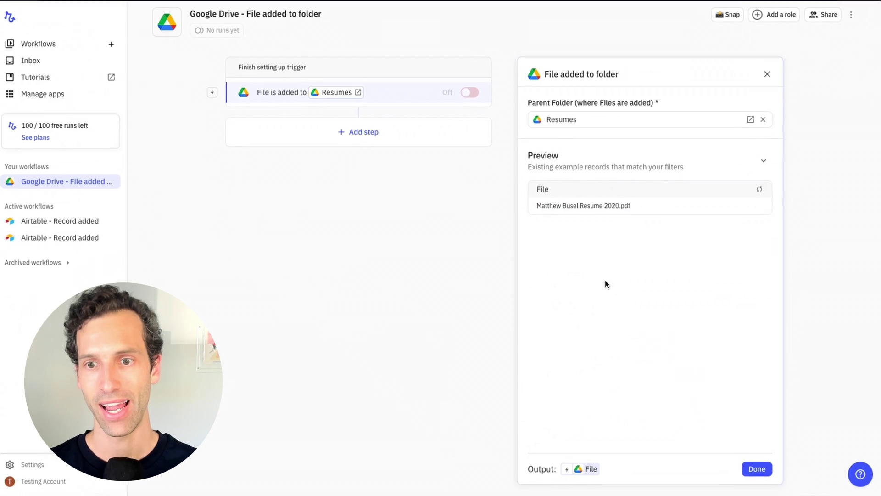
click(744, 464)
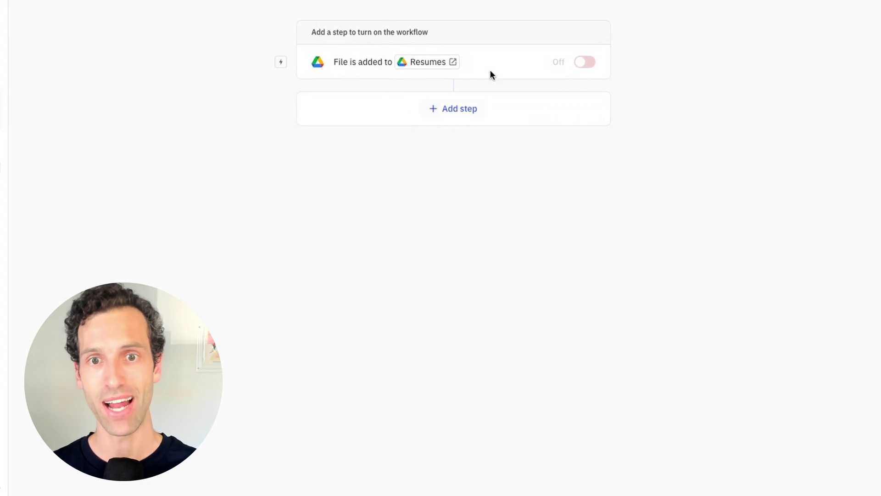
Add an AI Extract step that reads from the triggering File
click(447, 108)
mouse_move(415, 184)
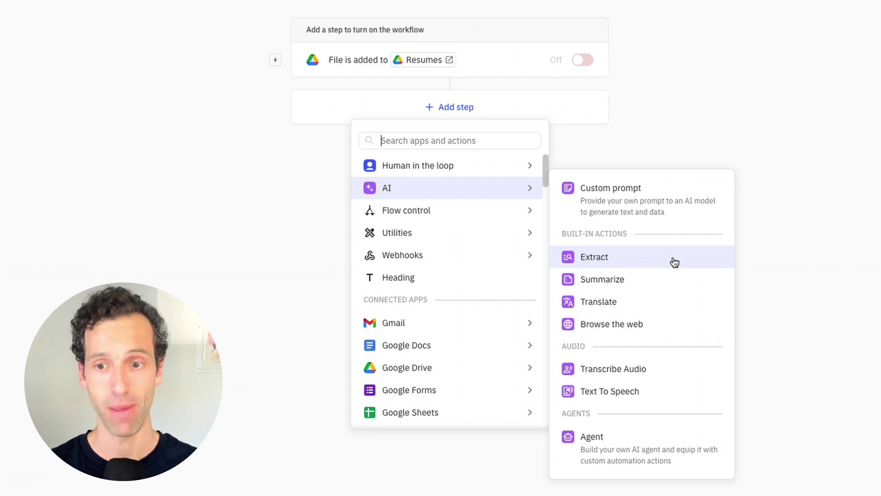
click(673, 261)
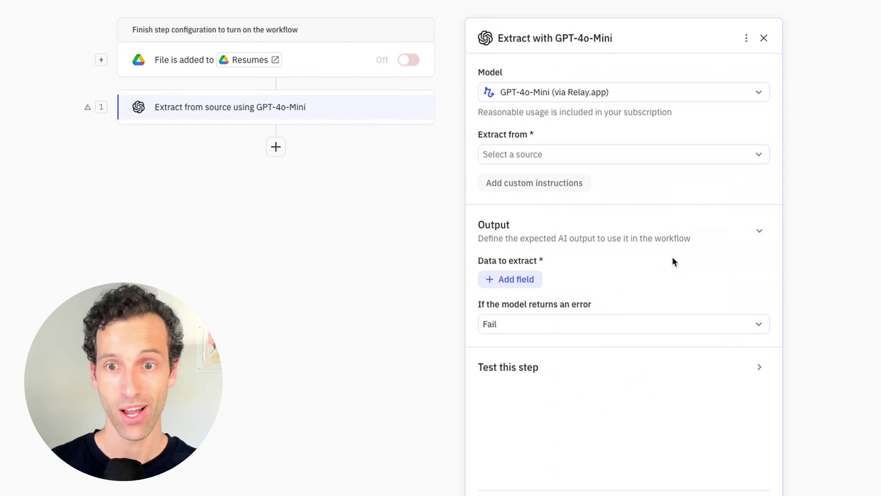
click(499, 158)
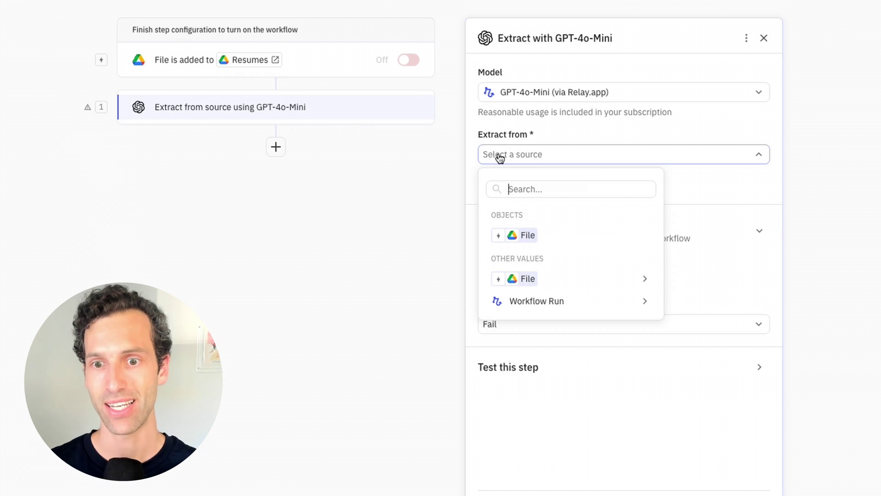
click(551, 235)
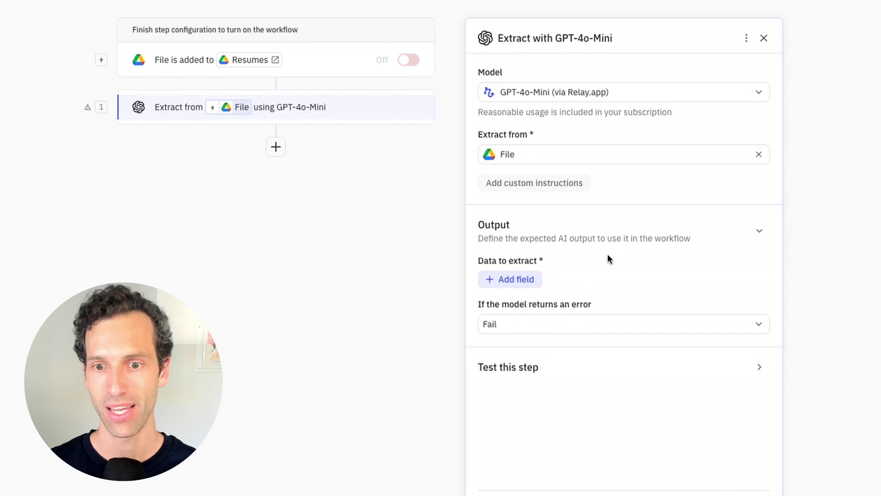
Define two Text fields to extract: Name and Email
click(528, 280)
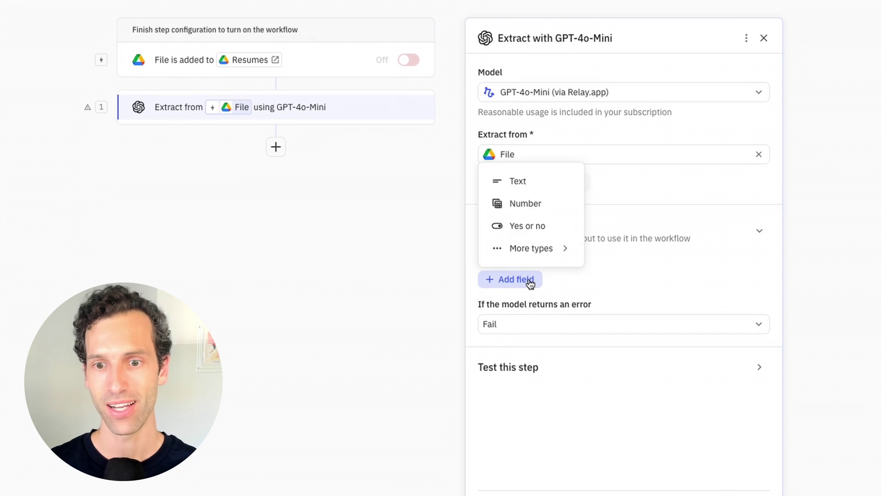
click(517, 184)
text(Name)
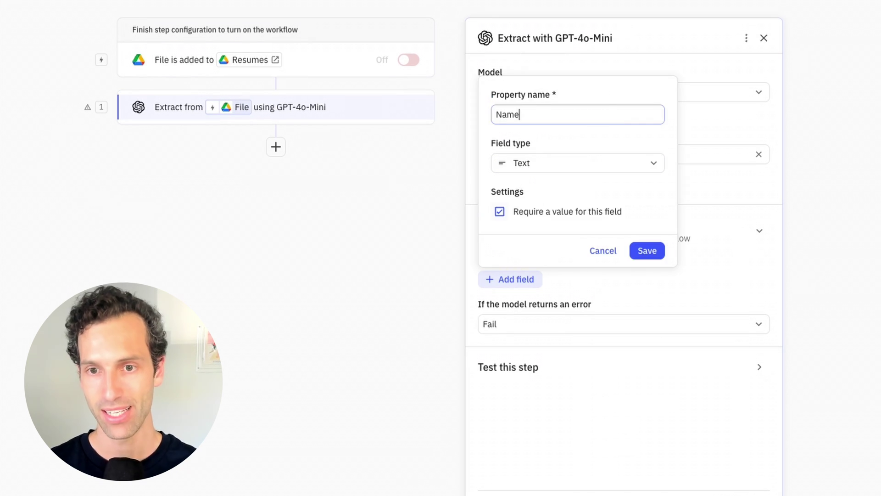
click(646, 250)
click(525, 308)
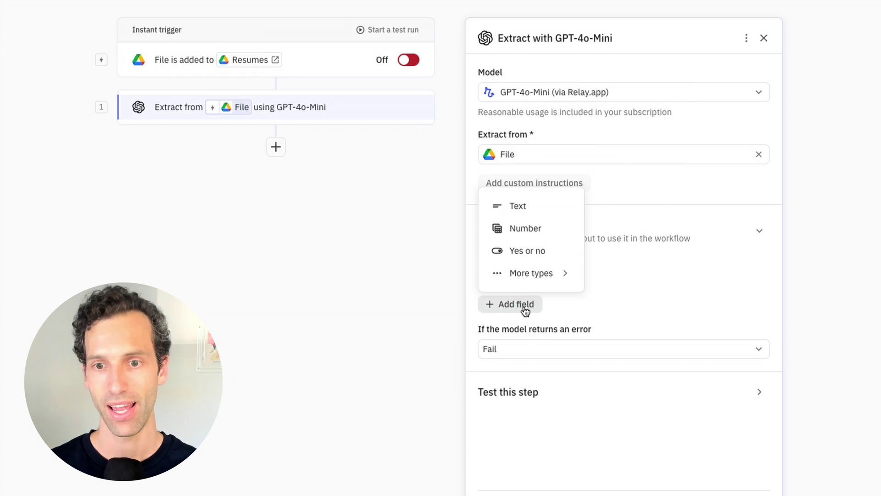
click(514, 206)
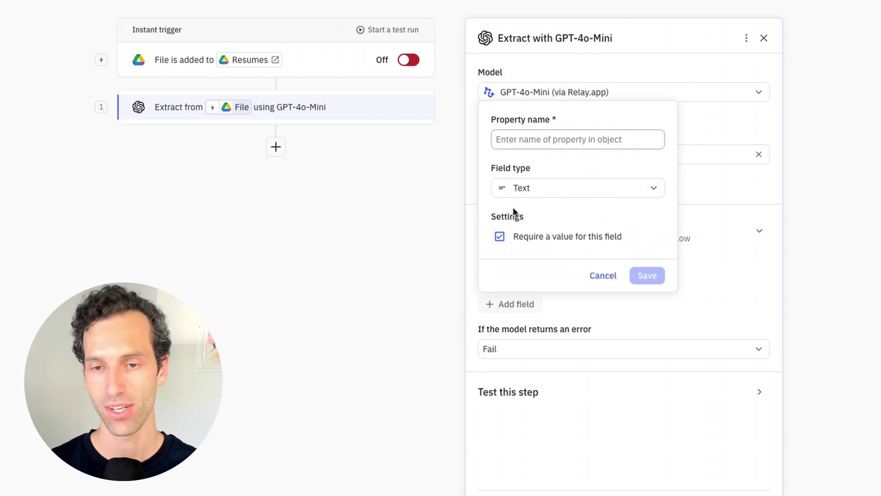
text(Email)
click(647, 275)
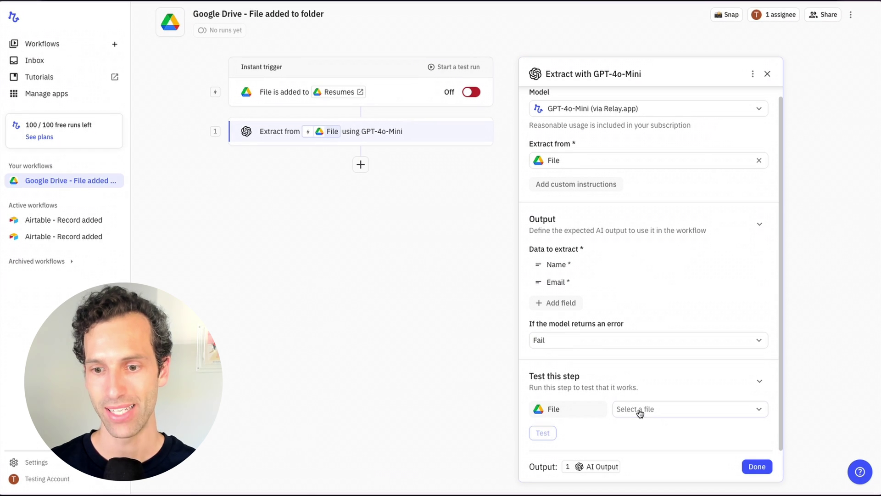
Test the extraction on the sample resume PDF, check its Name and Email, and close the step
click(640, 413)
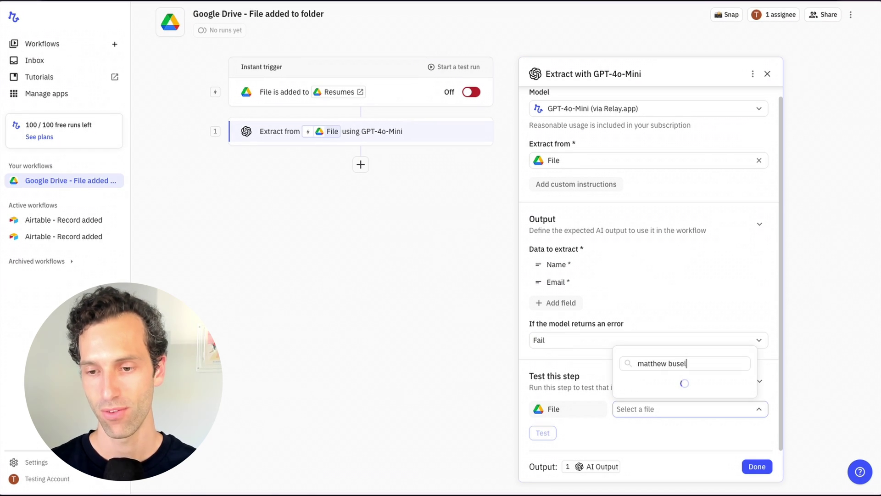
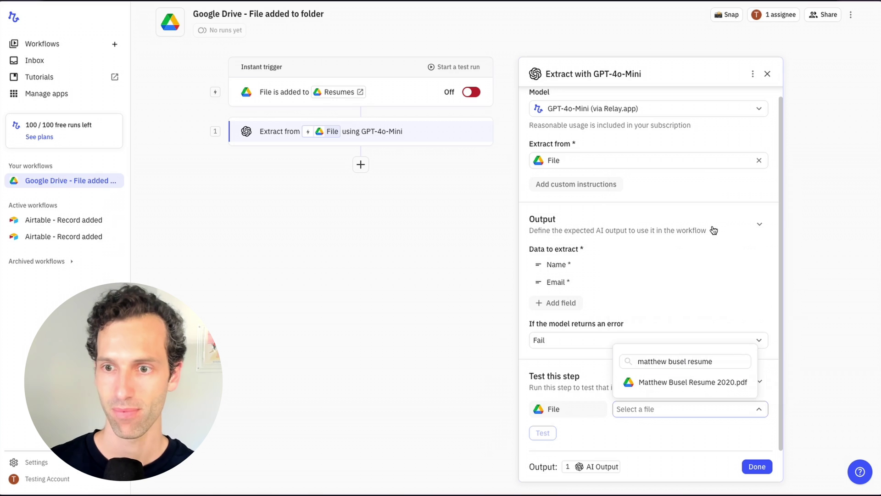
click(682, 385)
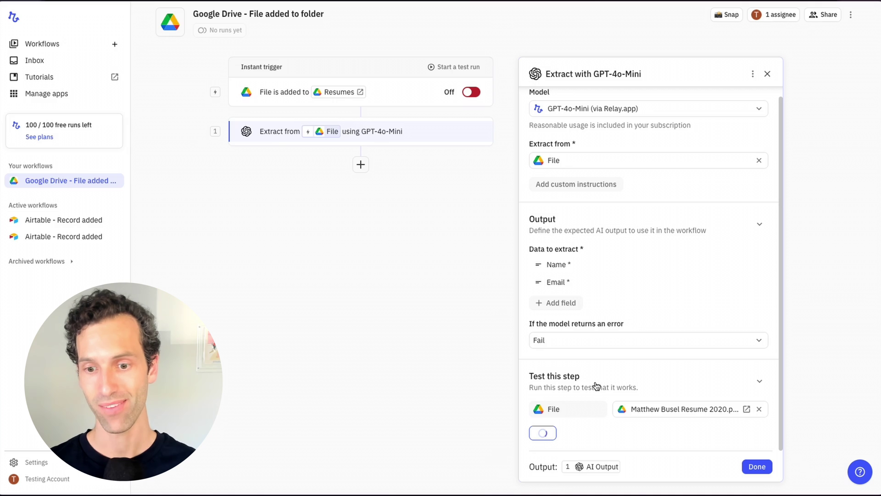
mouse_move(580, 468)
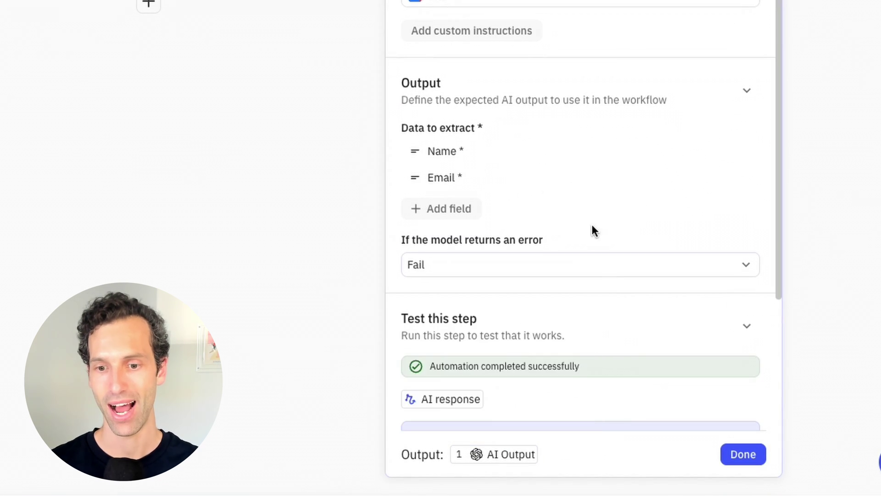
scroll(601, 249, down, 4)
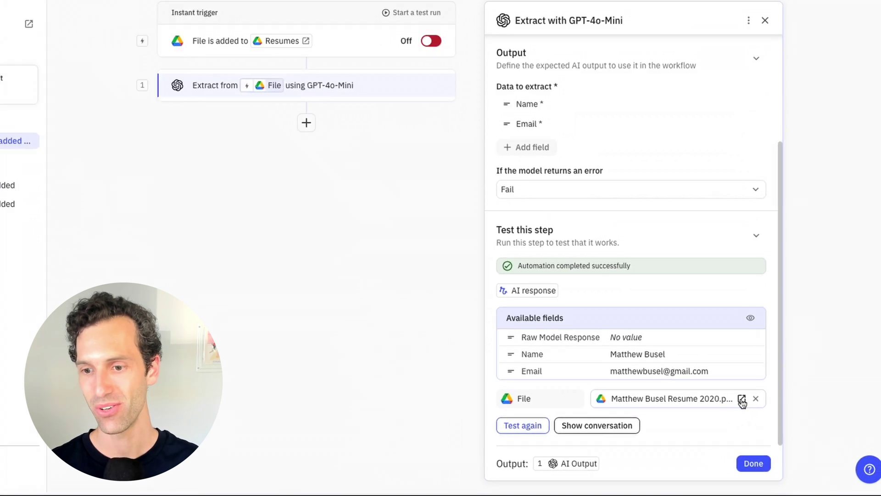
click(742, 399)
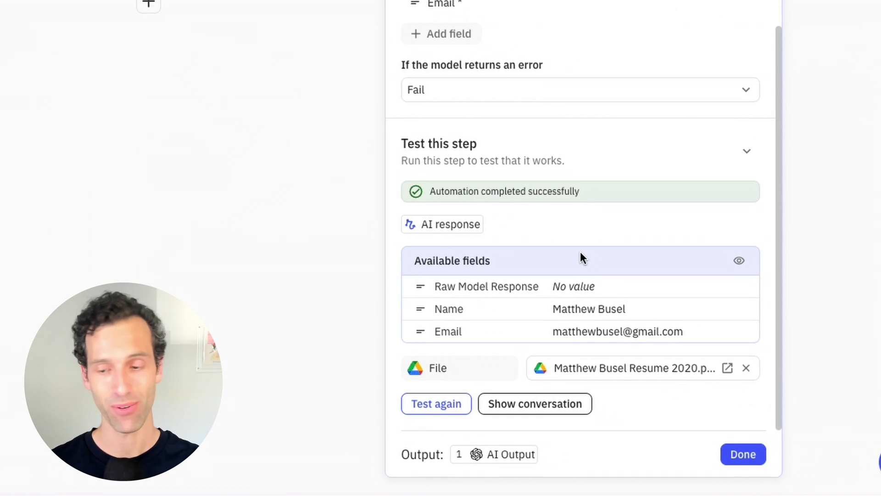
click(739, 462)
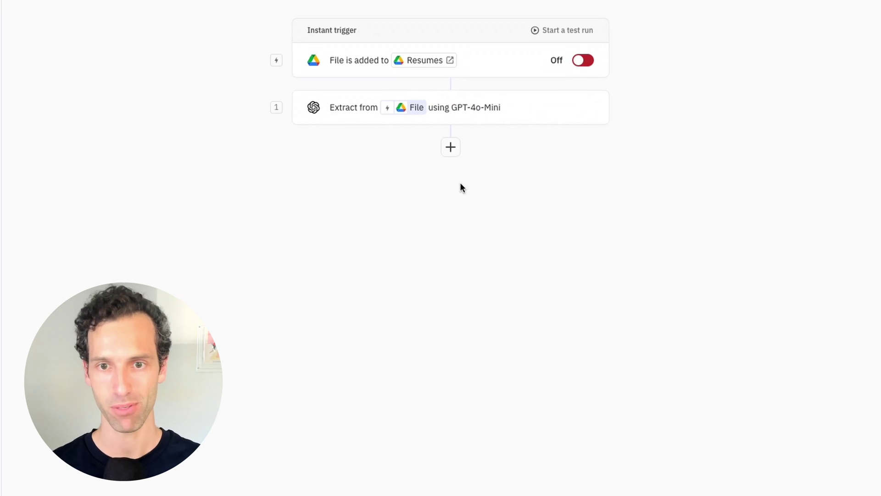
Add a Gmail Send email step addressed to the extracted AI Output Email
click(450, 147)
mouse_move(436, 372)
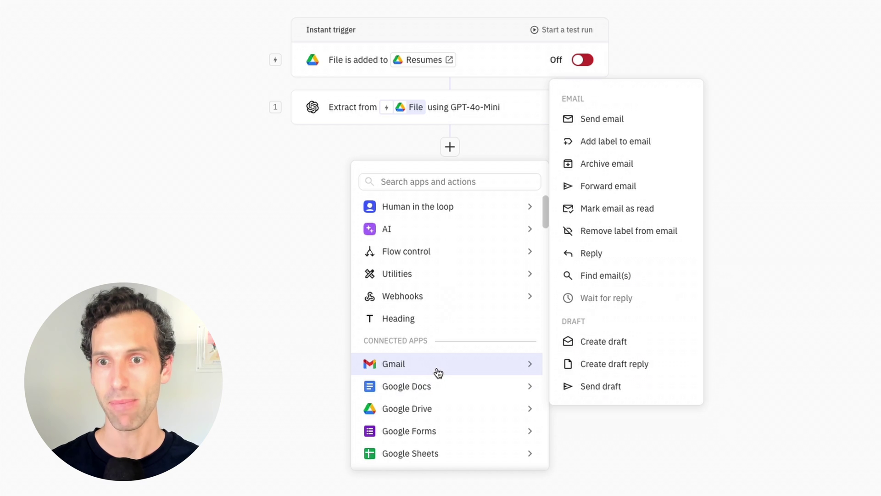
click(620, 120)
click(558, 137)
mouse_move(583, 216)
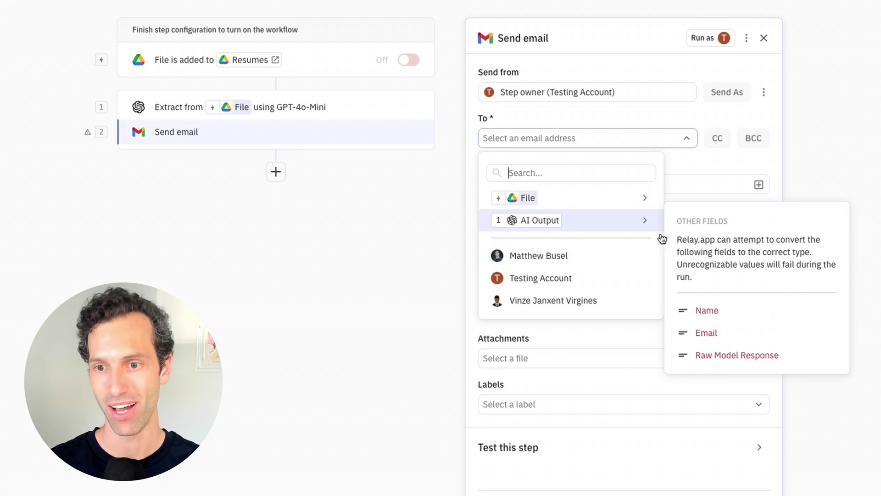
click(710, 332)
Set the subject to 'Welcome to the team' followed by the extracted Name
click(510, 189)
text(Welcome to the team!)
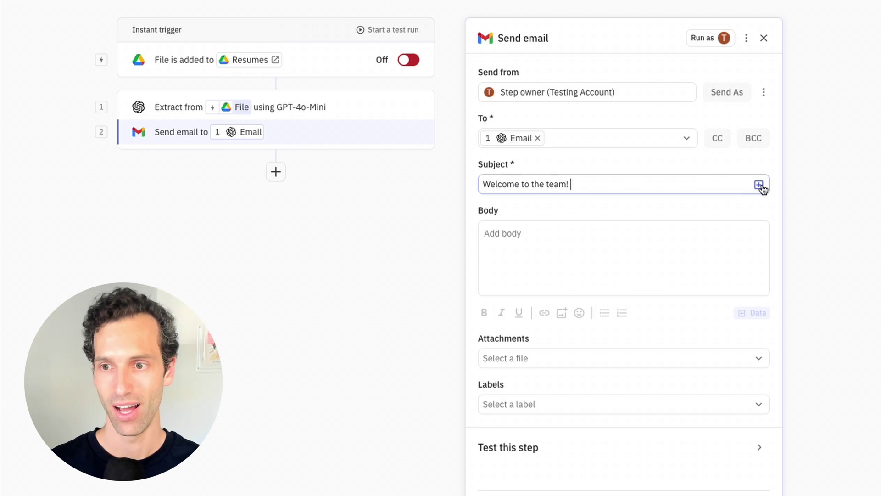
click(759, 184)
mouse_move(643, 263)
click(497, 262)
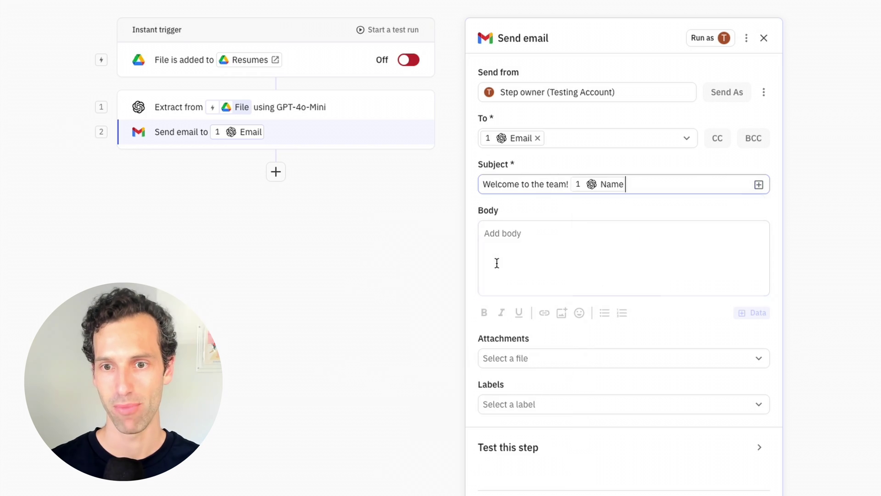
click(574, 185)
click(635, 184)
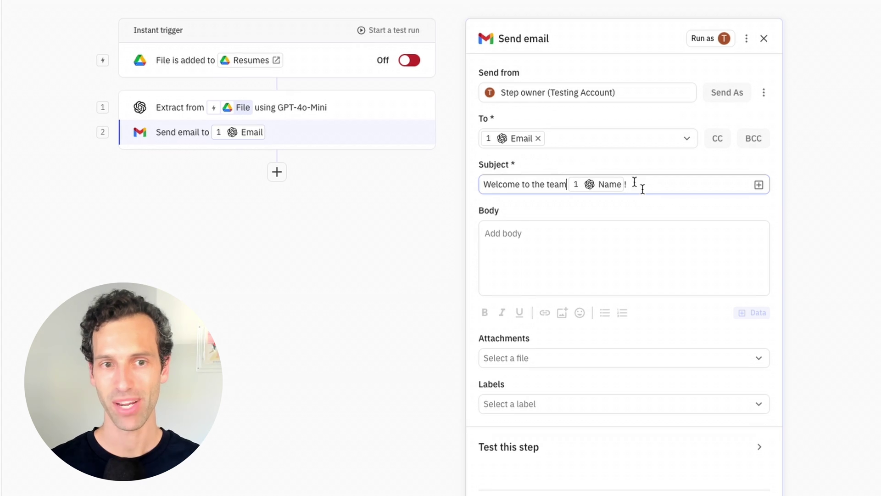
click(61, 104)
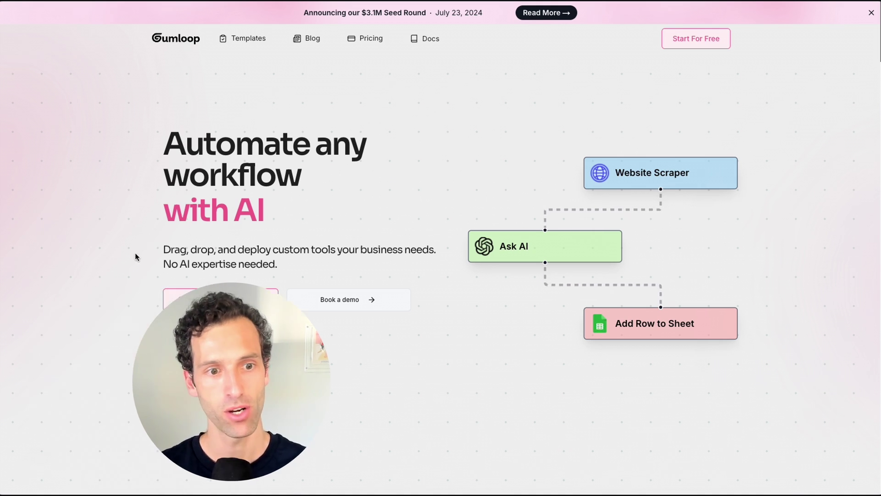
Switch from the Hub to the Templates gallery and browse the featured template cards
mouse_move(2, 295)
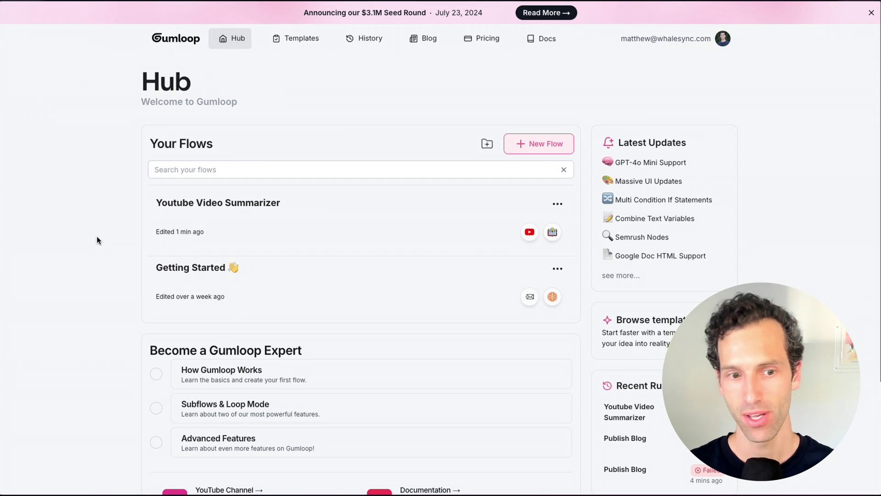
scroll(98, 236, down, 3)
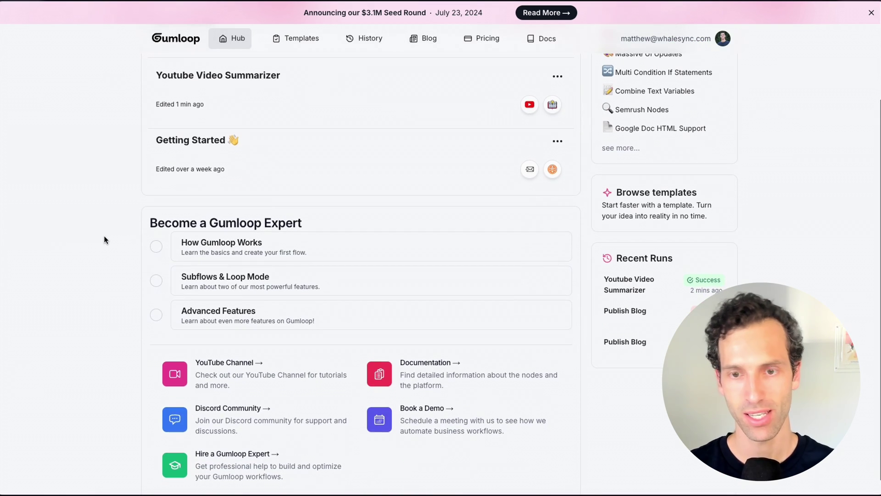
scroll(104, 239, up, 3)
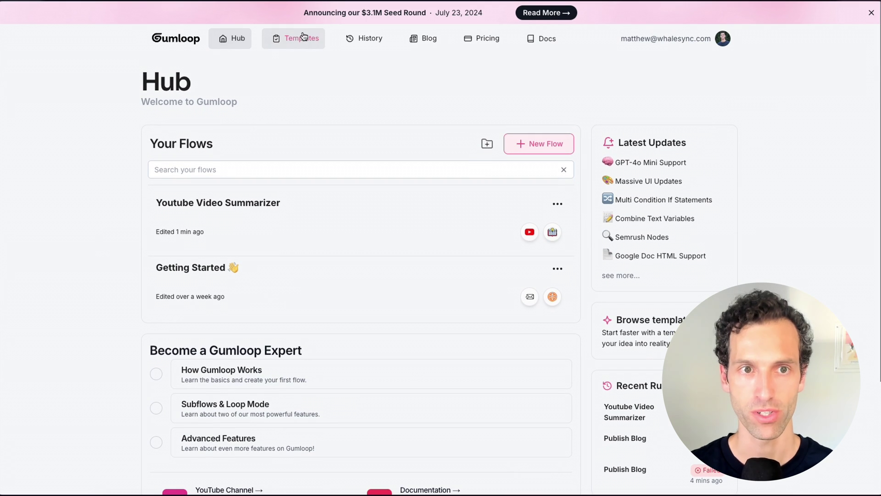
click(299, 41)
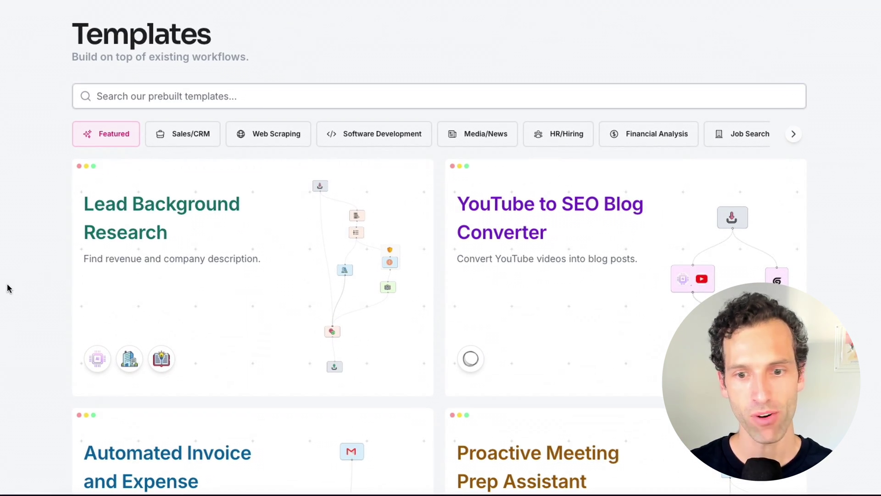
scroll(366, 272, down, 2)
scroll(213, 170, down, 1)
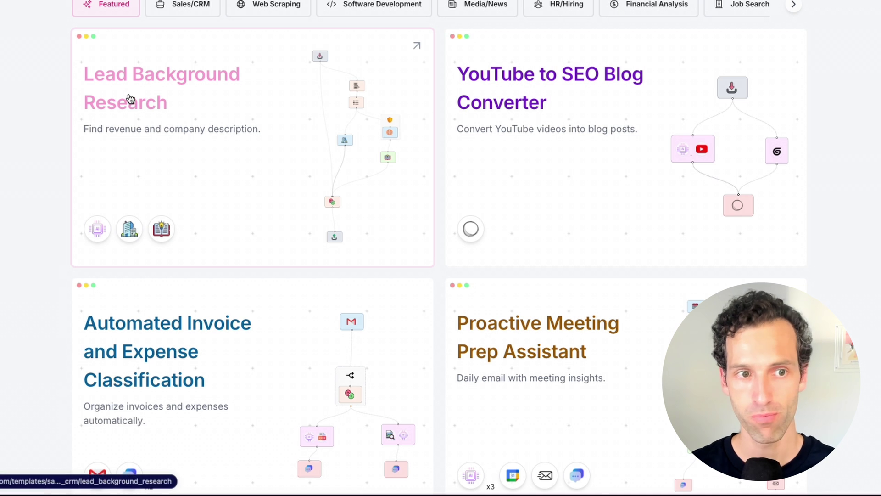
scroll(293, 167, down, 1)
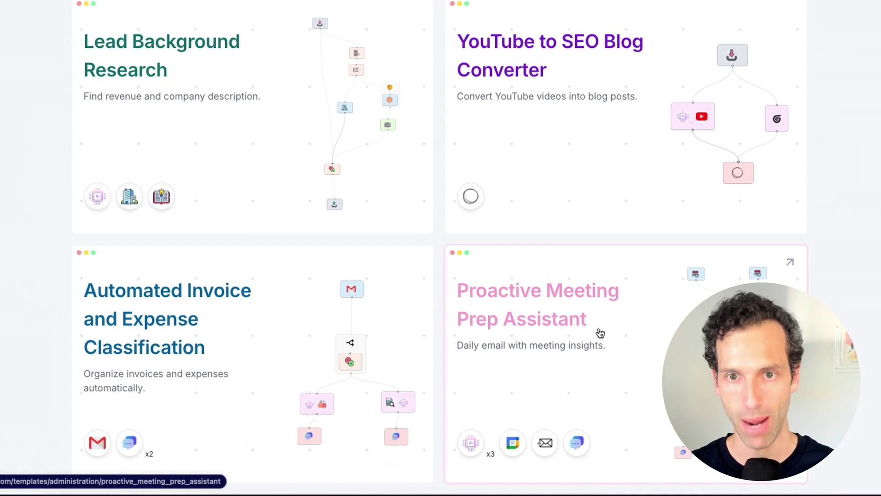
Search templates for 'youtub' and start customizing the Youtube Video Summarizer template
scroll(171, 19, up, 5)
click(143, 95)
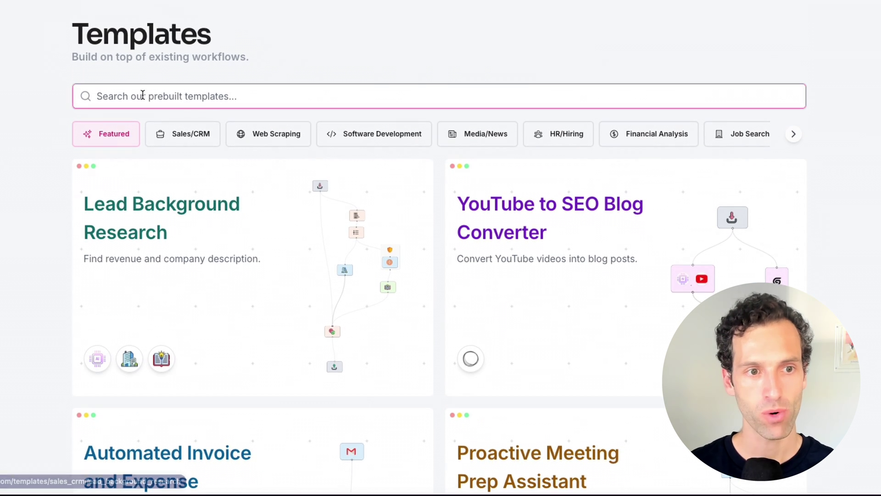
text(youtube)
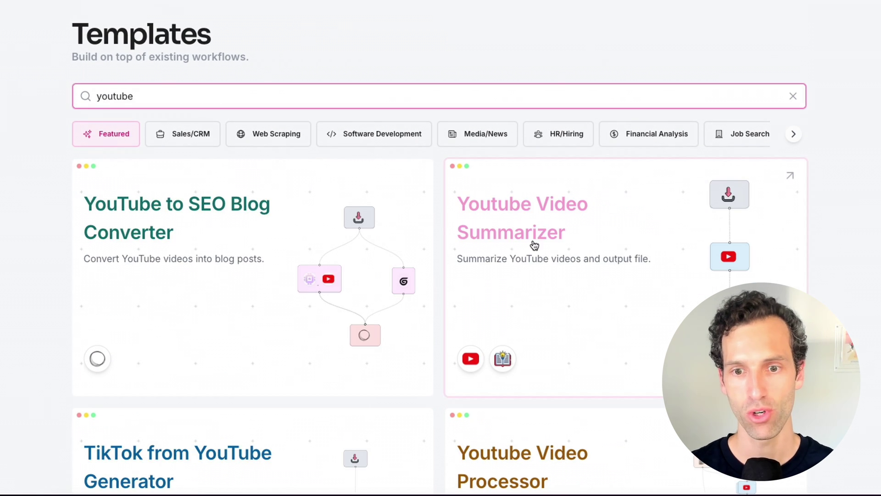
click(533, 227)
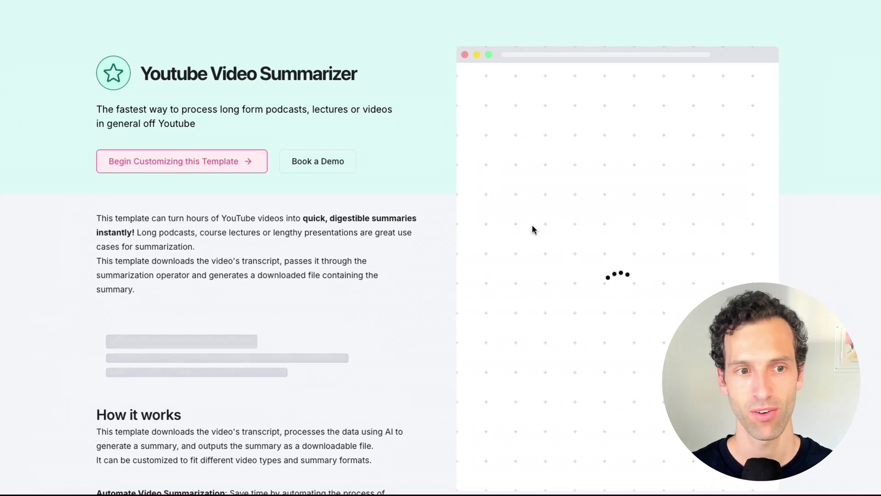
click(216, 169)
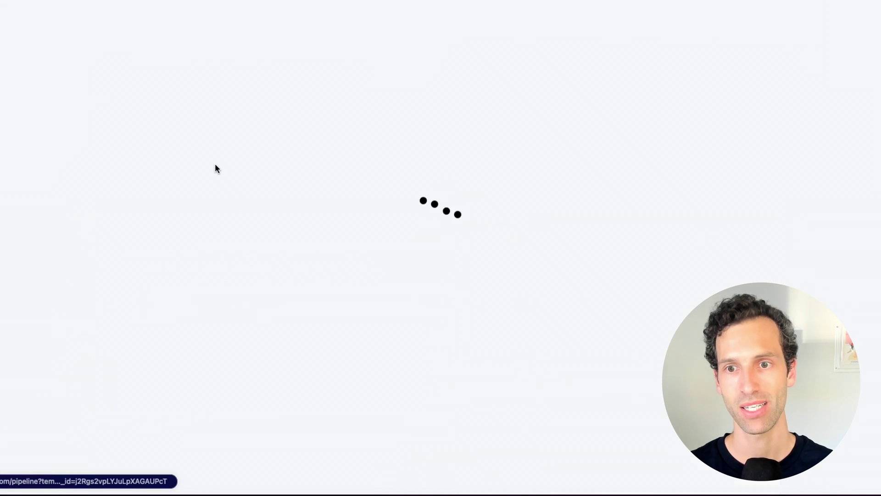
mouse_move(380, 239)
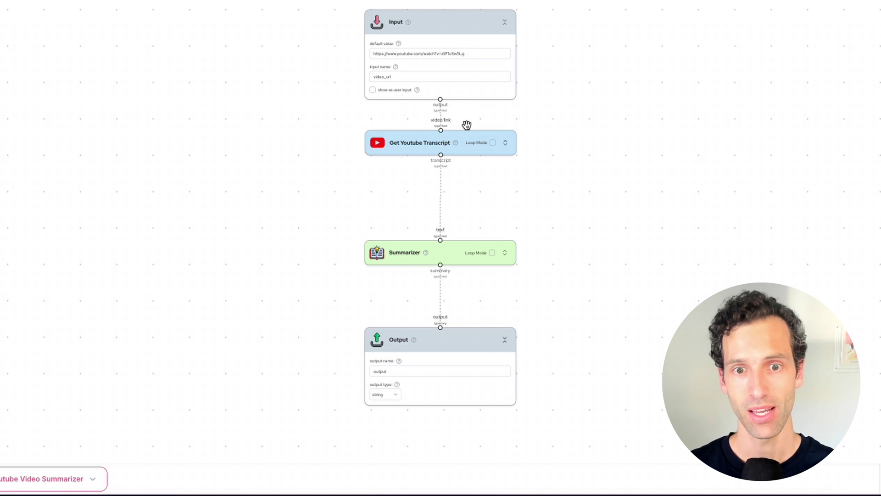
mouse_move(422, 145)
mouse_move(422, 248)
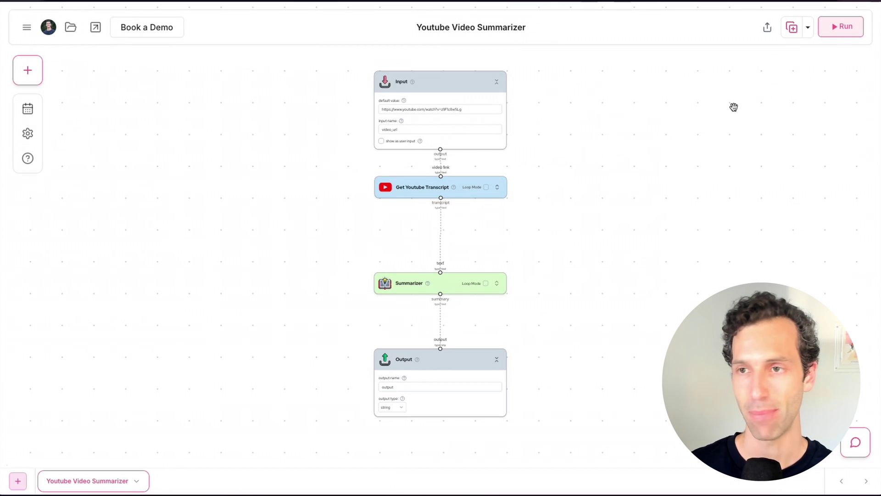
Run the summarizer on the default video, review its engagement summary, and select the Input node's link
click(836, 30)
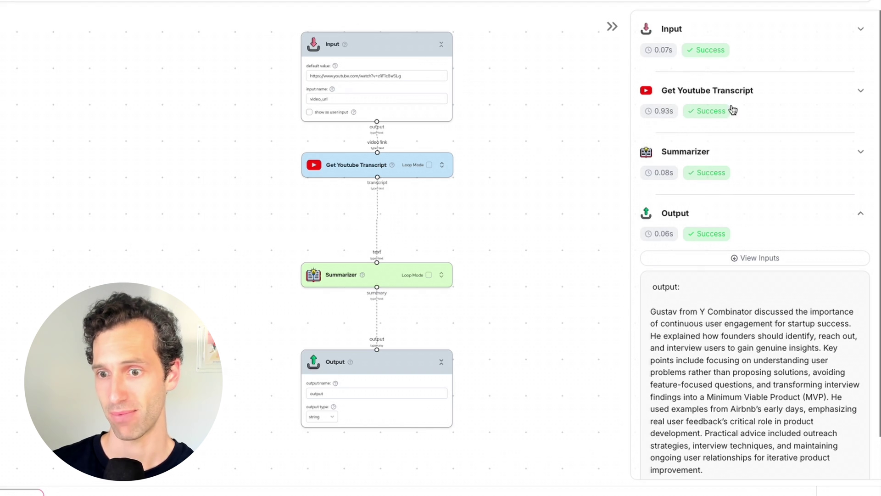
scroll(726, 356, down, 2)
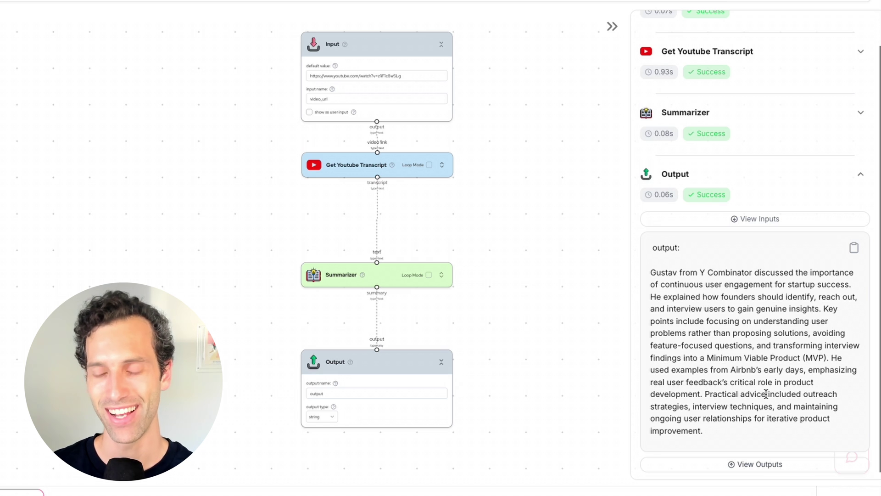
right_click(345, 105)
triple_click(364, 81)
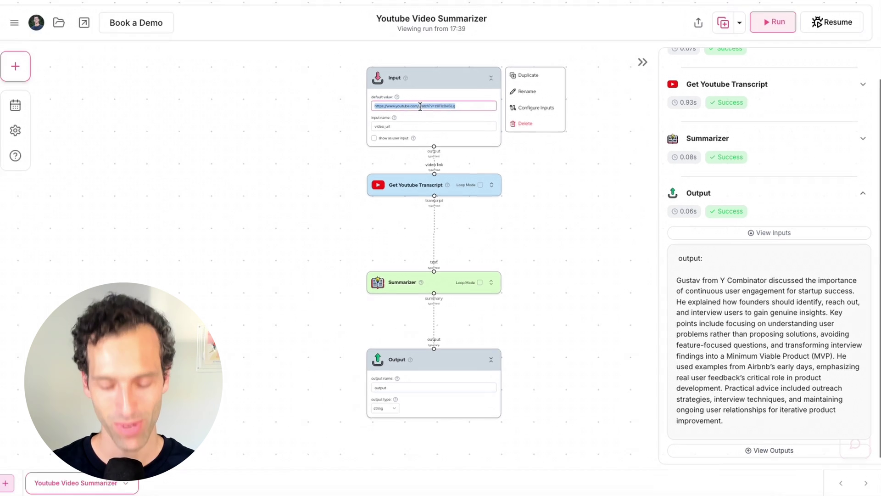
Rerun the flow to summarize the WhaleSync two-way data synchronization video
click(828, 28)
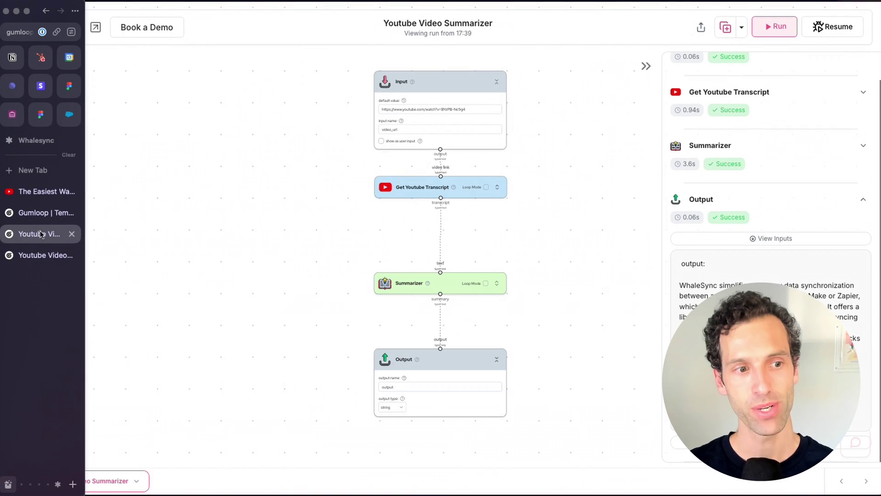
click(41, 191)
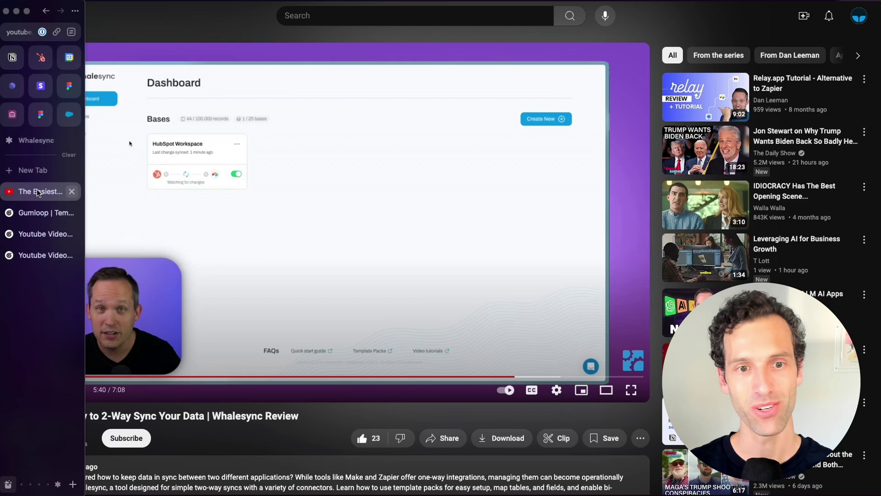